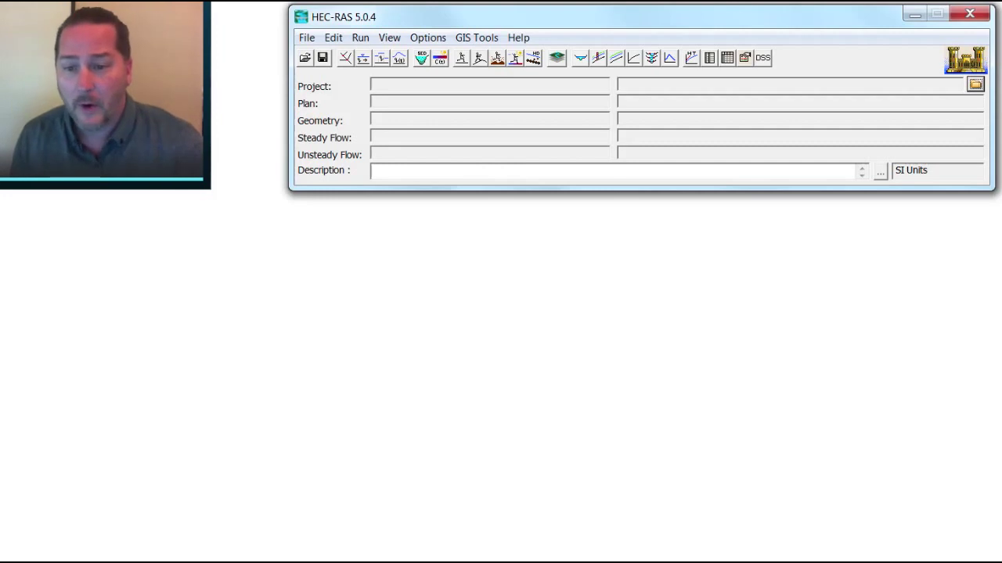
Open the recent project C:\Gold\GoldCreek2D.prj and show its 2D geometry in RAS Mapper
left_click(304, 37)
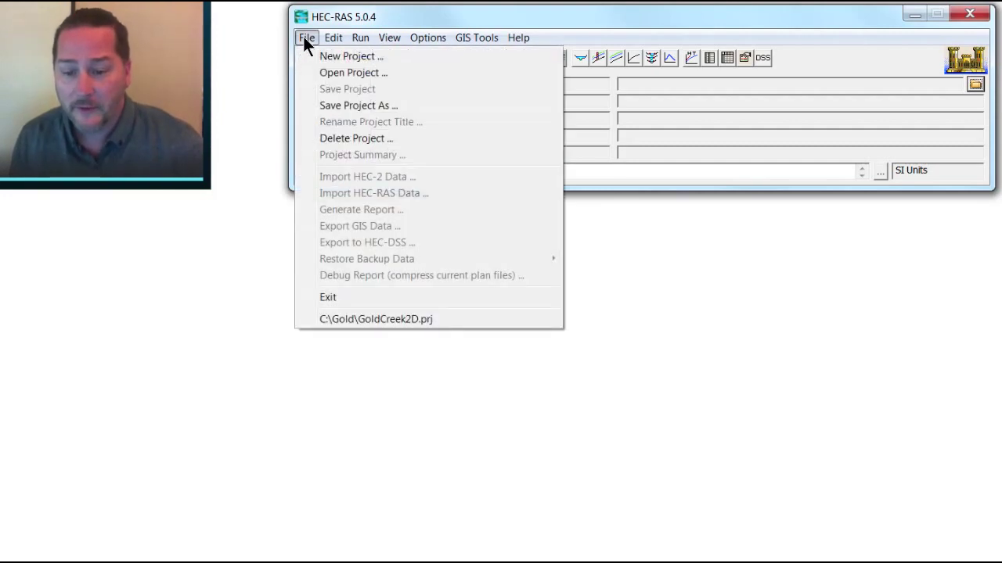
left_click(362, 319)
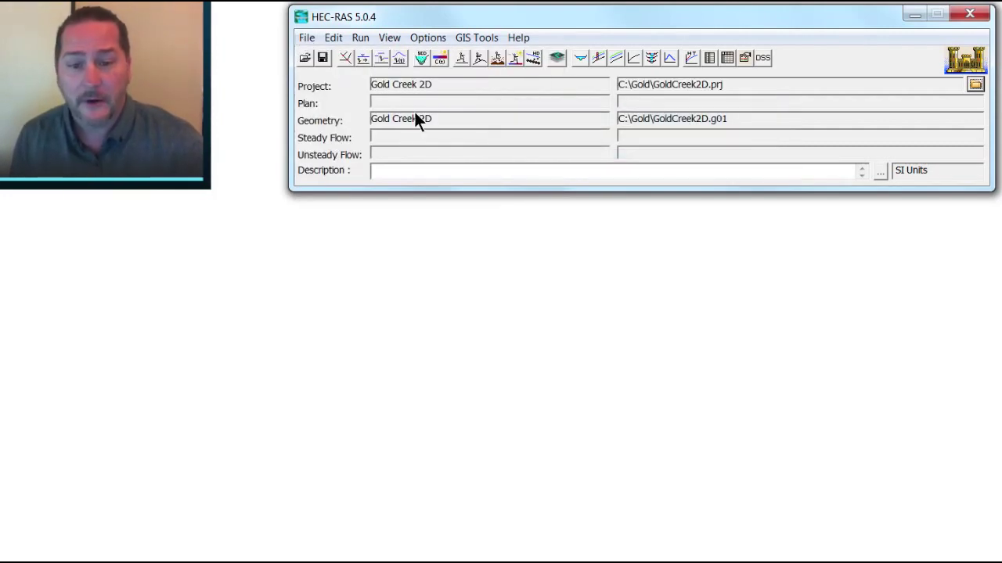
left_click(555, 56)
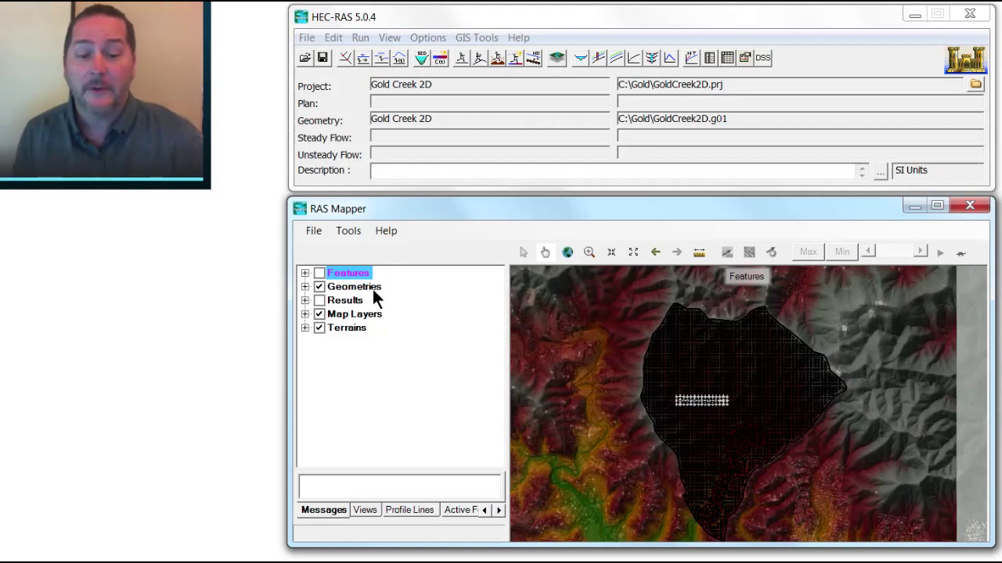
Stretch the RAS Mapper window to nearly full height and zoom in on the flow area
left_click_drag(398, 201, 402, 7)
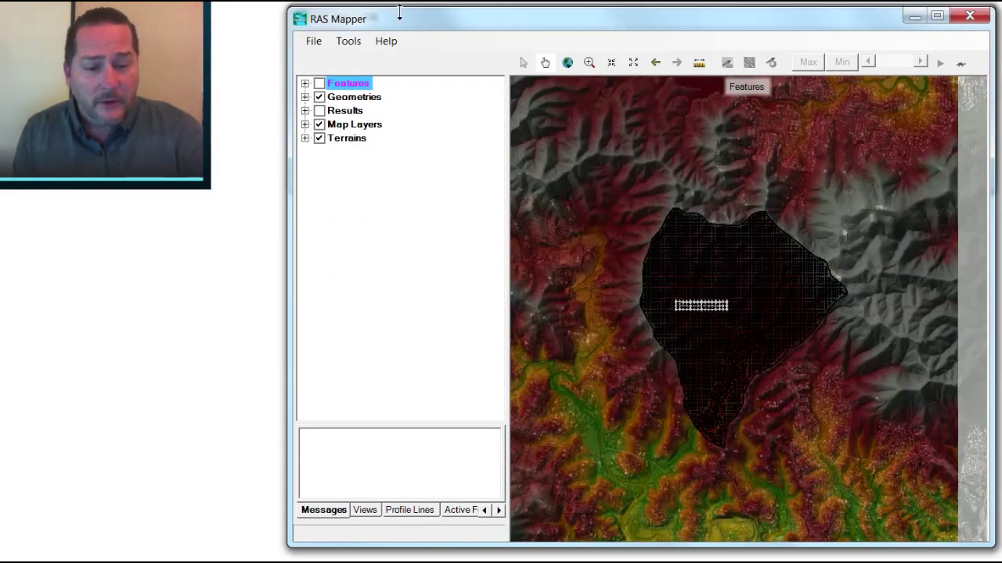
scroll(710, 313, "up", 2)
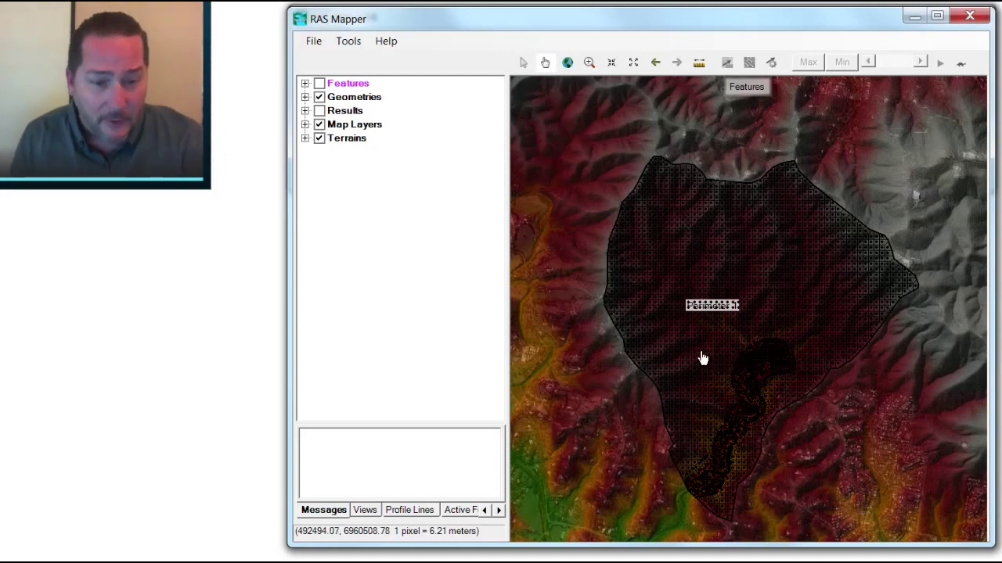
Expand the Geometries group and start editing the 2D Flow Areas layer
scroll(699, 357, "up", 1)
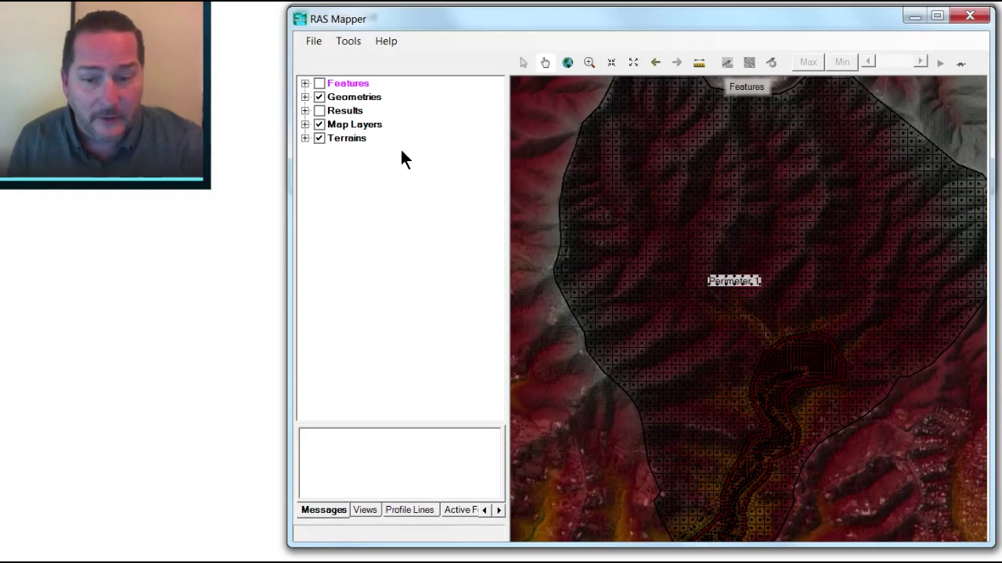
left_click(306, 97)
left_click(352, 97)
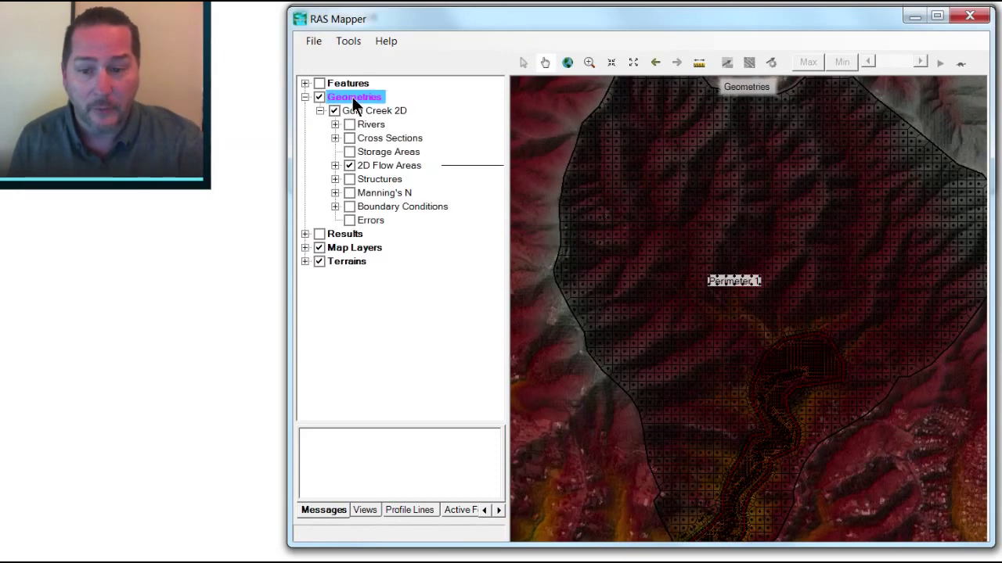
left_click(335, 165)
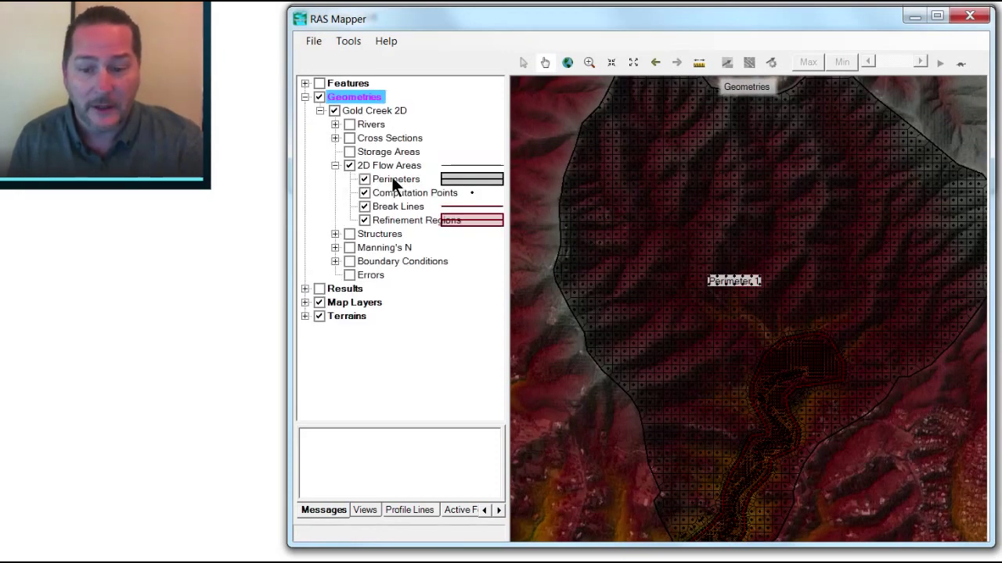
right_click(390, 167)
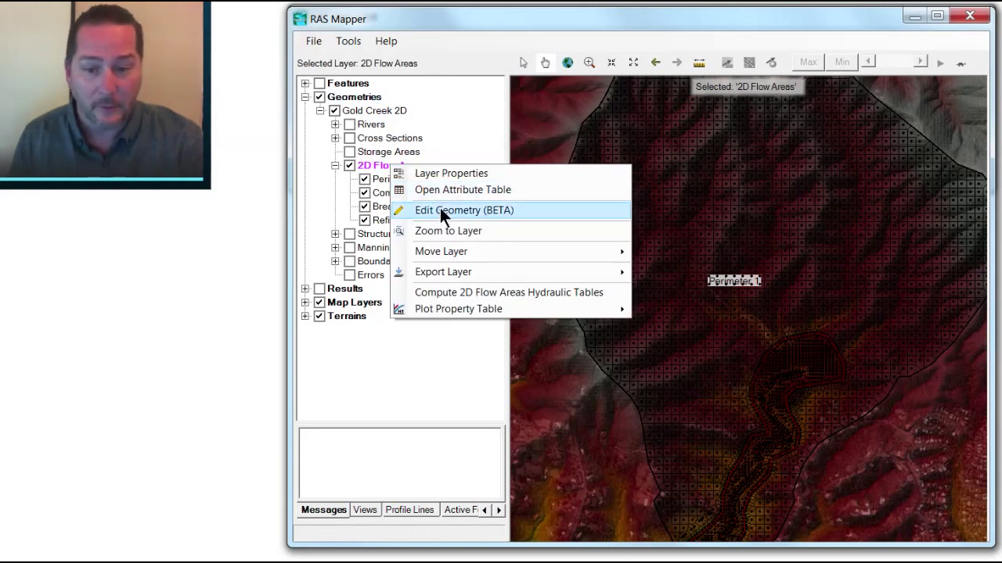
left_click(439, 209)
Show the 2D Flow Areas feature table, listing Perimeter 1 with 3362 cells and Manning's n 0.06
right_click(393, 175)
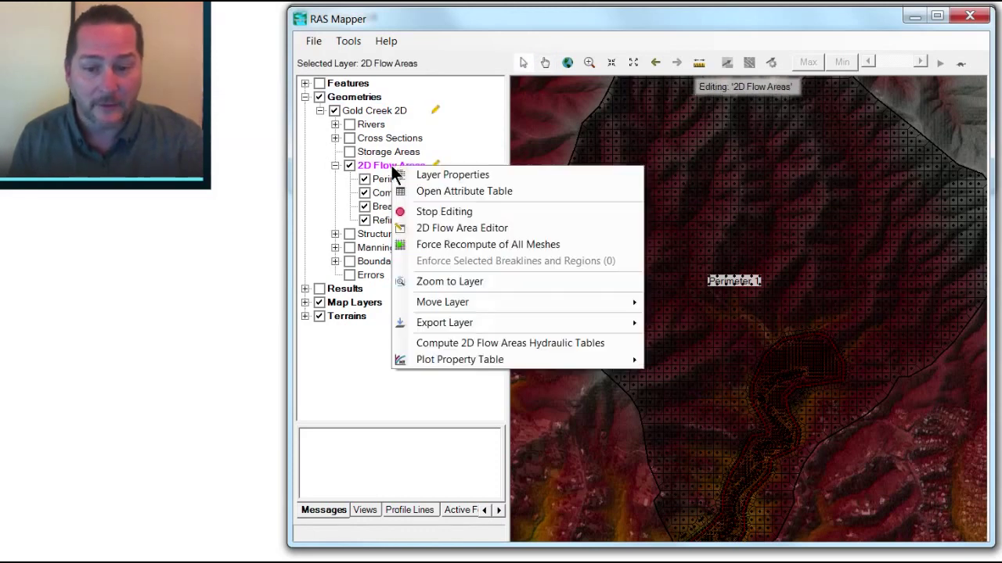
left_click(440, 191)
left_click_drag(426, 89, 632, 134)
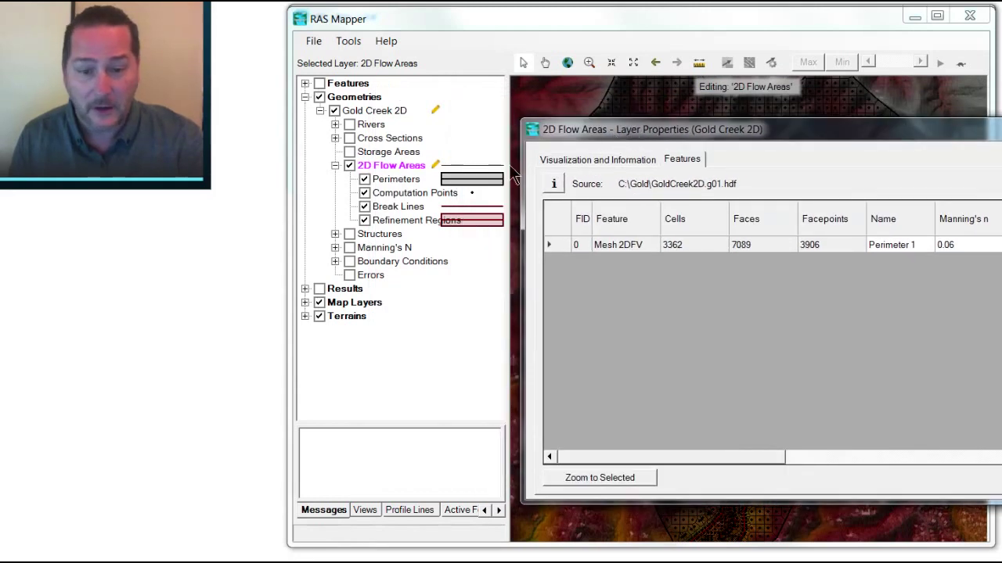
left_click(606, 159)
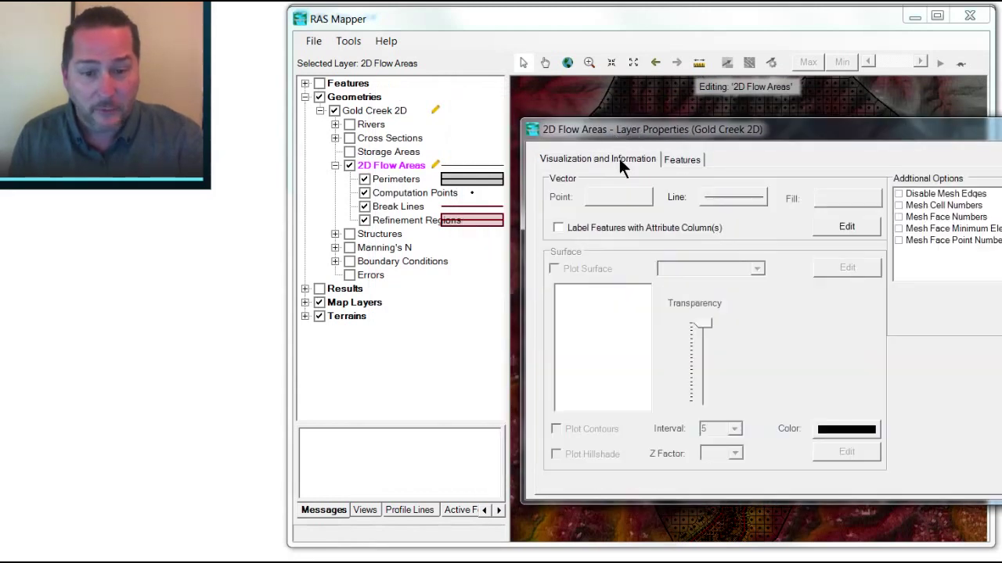
left_click(677, 162)
left_click_drag(648, 131, 438, 140)
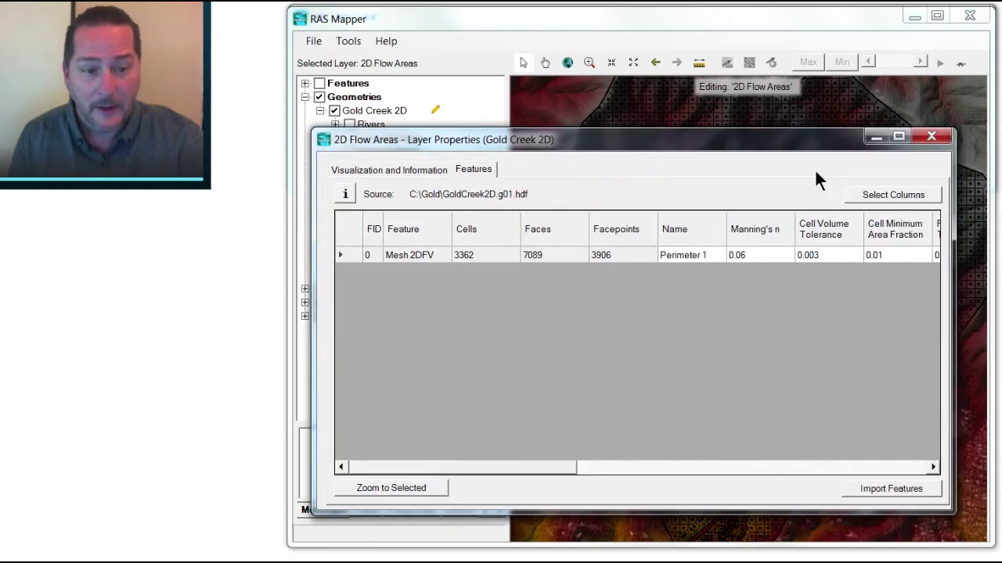
left_click(932, 138)
right_click(387, 165)
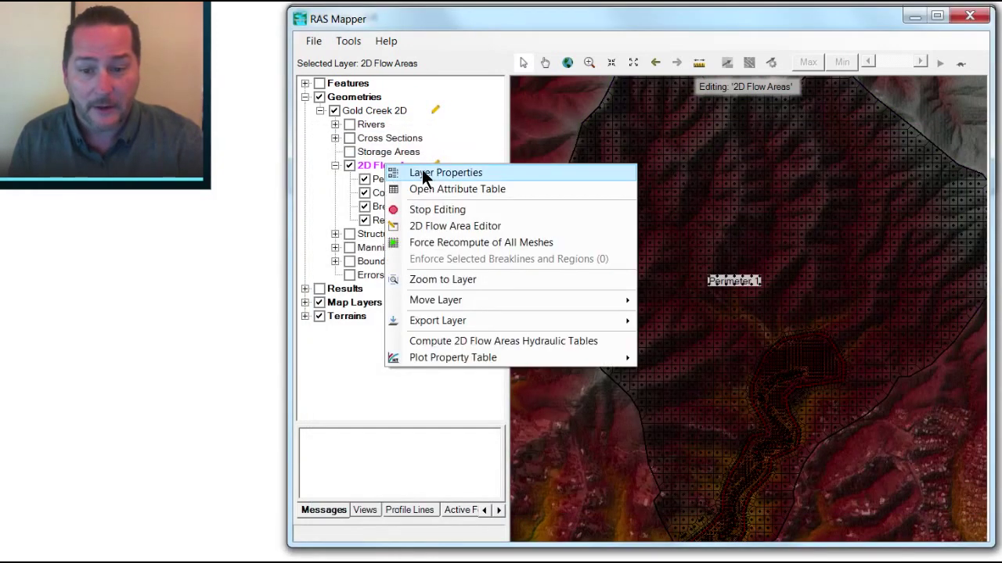
left_click(434, 173)
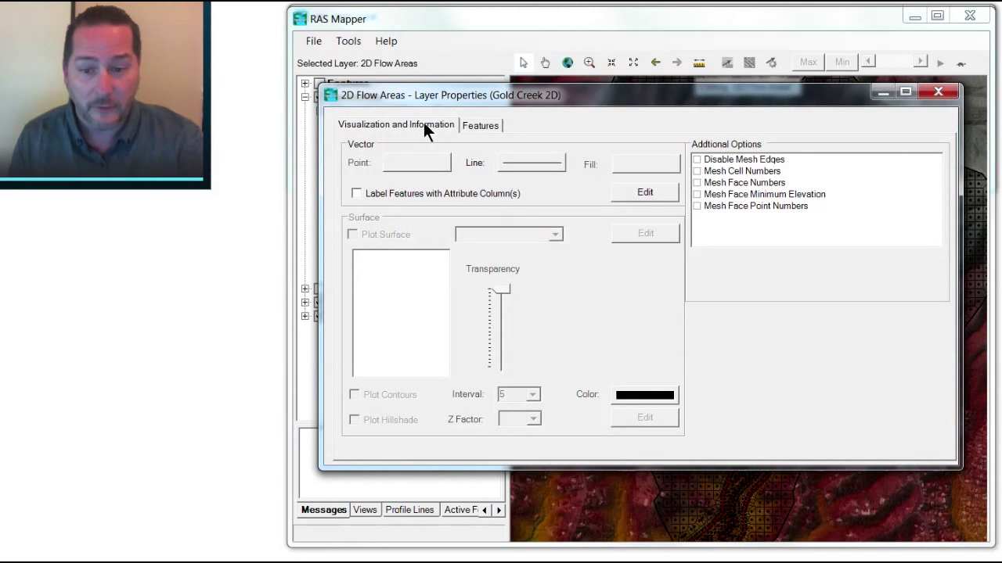
left_click_drag(425, 95, 458, 118)
left_click(619, 174)
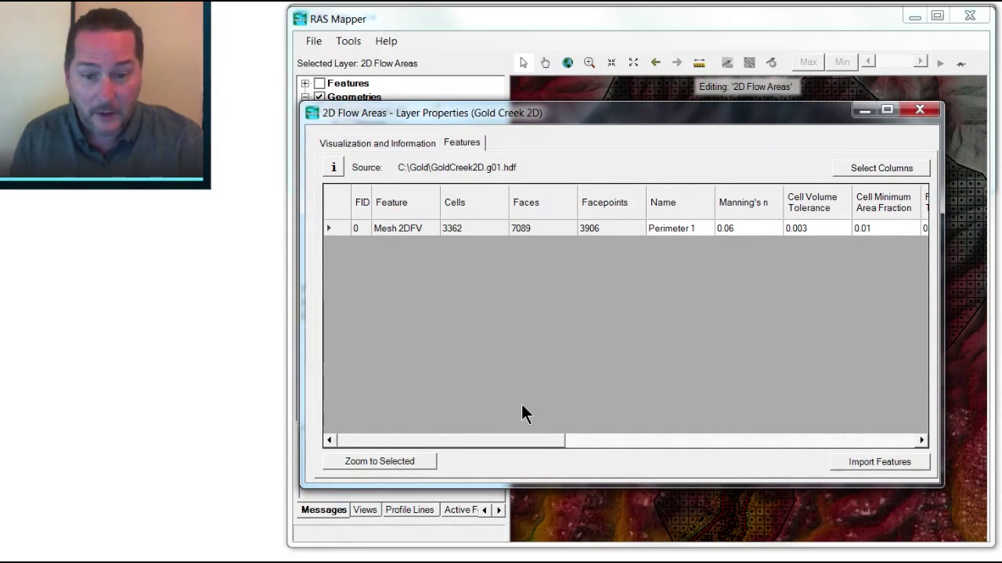
Rename Perimeter 1 to 'Gold Creek Catchment', then stop editing and save the geometry
left_click(675, 228)
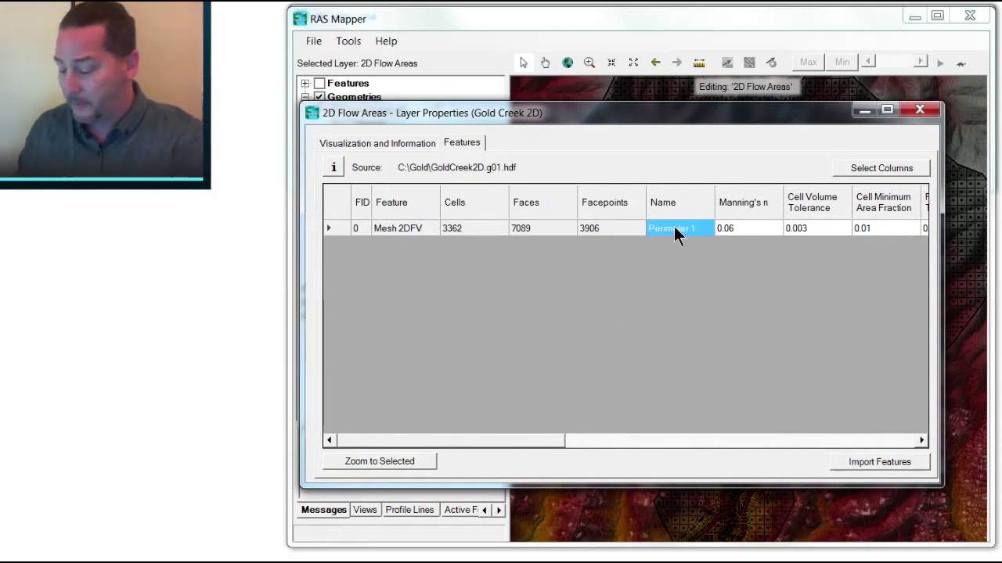
type("Gold Creek C")
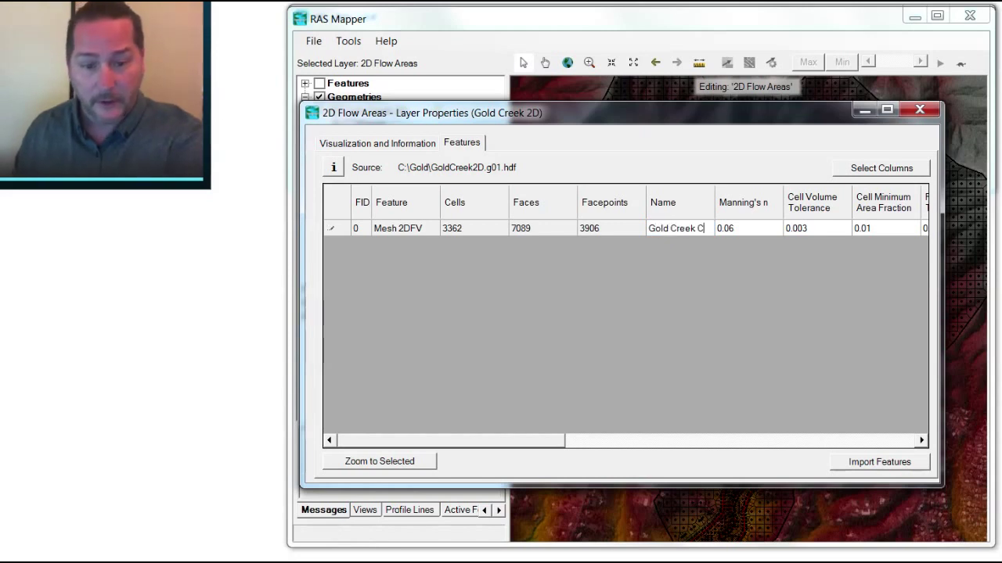
type("atchment")
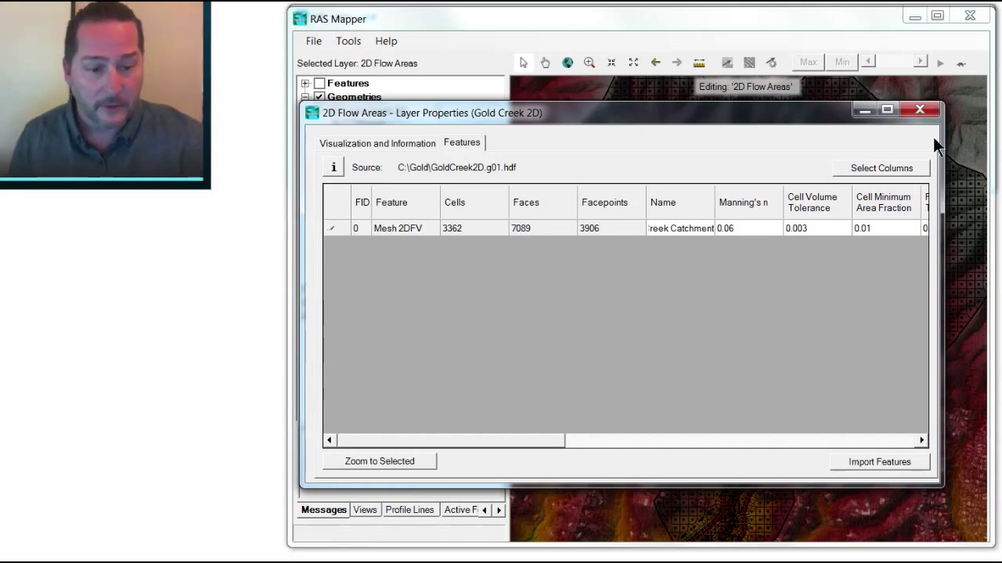
left_click(922, 108)
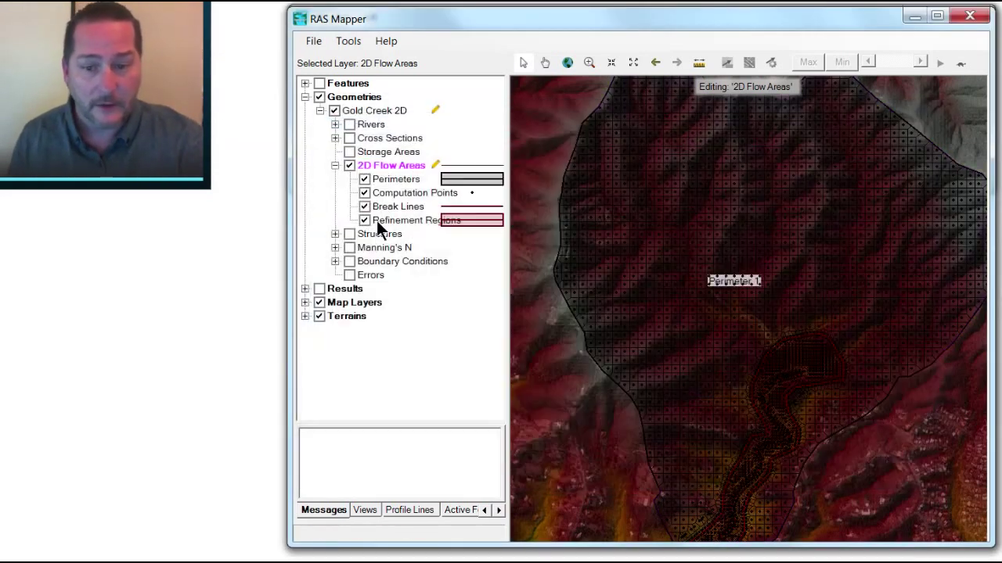
right_click(381, 163)
left_click(429, 208)
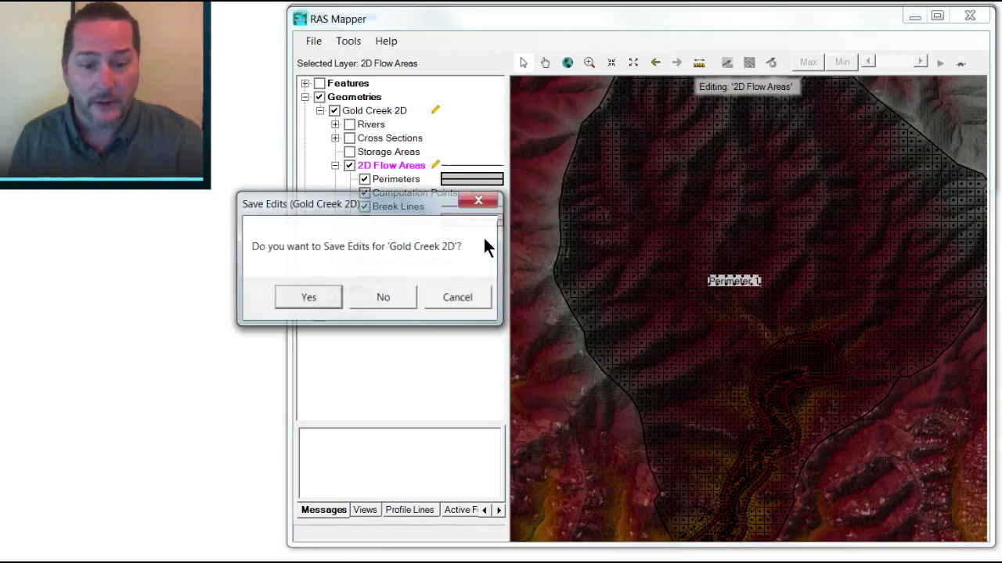
left_click(327, 297)
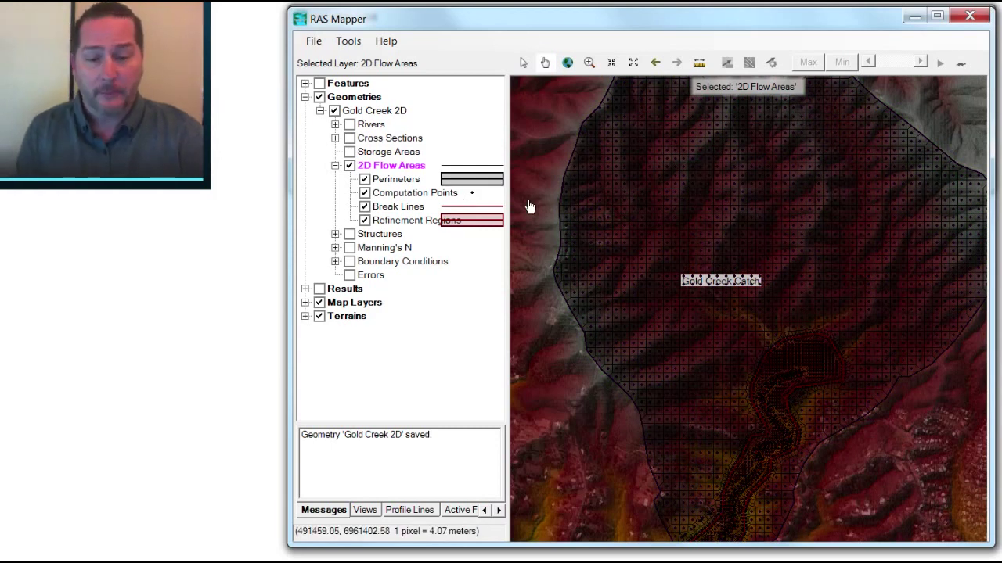
Turn on Boundary Conditions, start editing it and make Boundary Condition Lines the active layer
left_click_drag(586, 416, 571, 161)
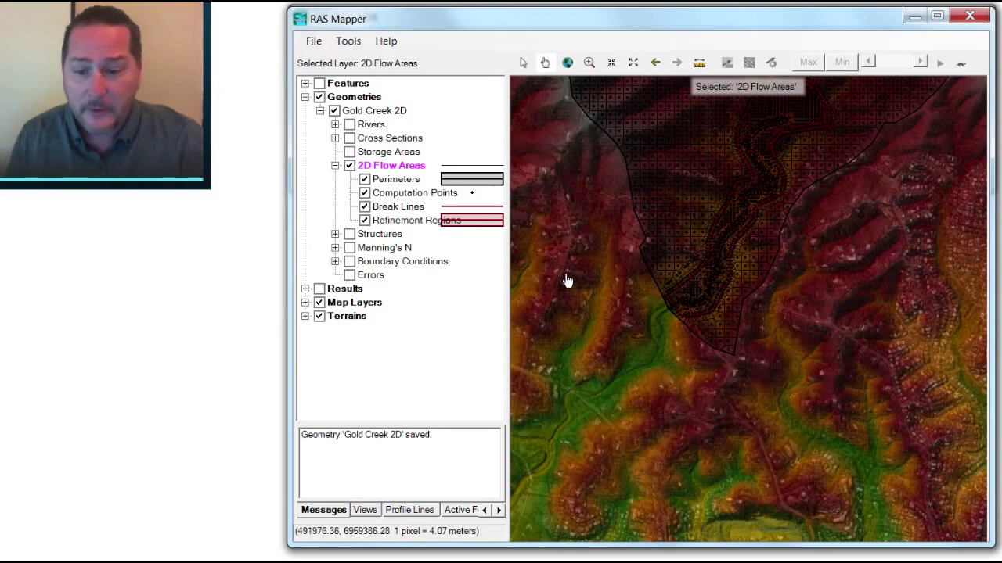
left_click(334, 261)
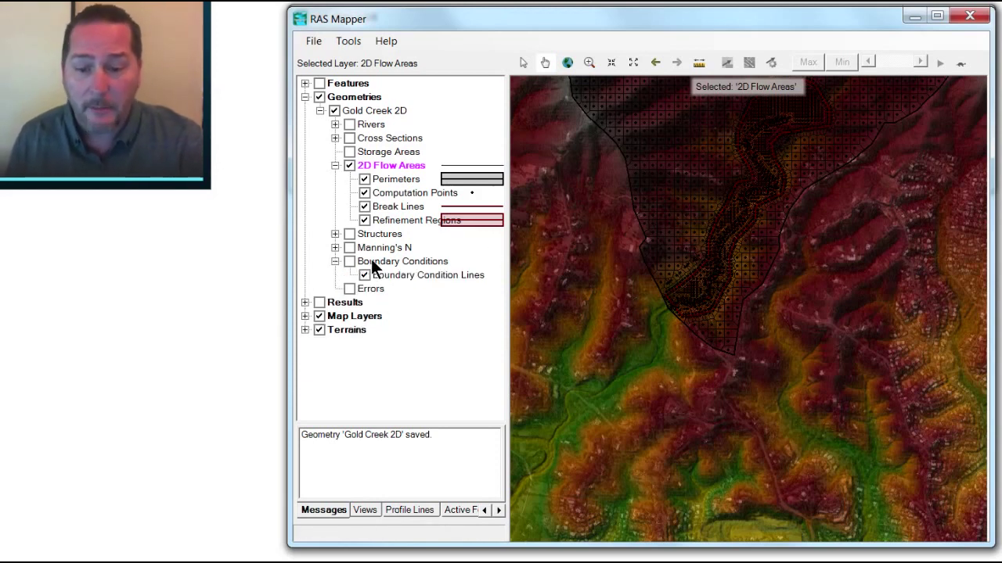
left_click(349, 262)
left_click(385, 260)
right_click(385, 260)
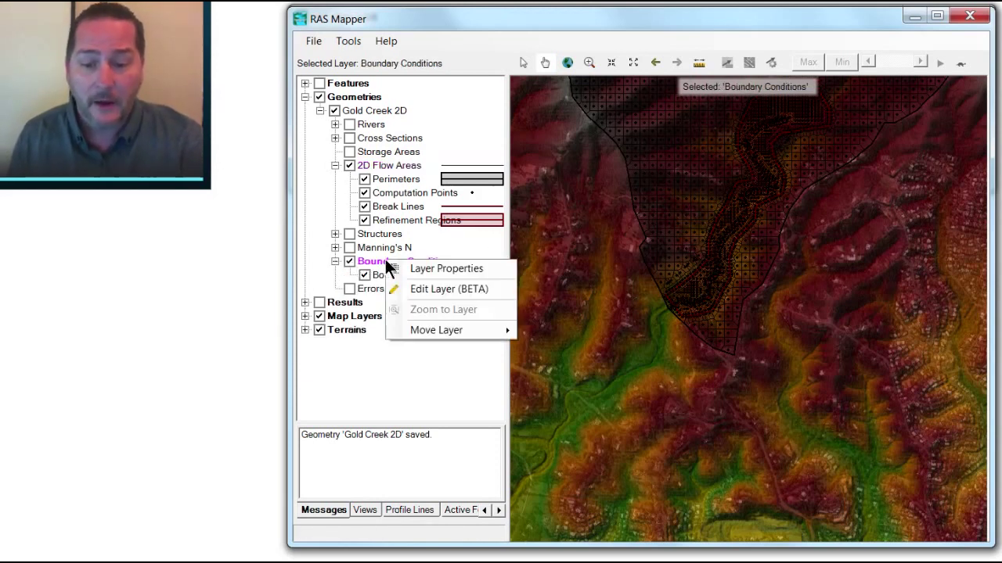
left_click(412, 287)
left_click(405, 275)
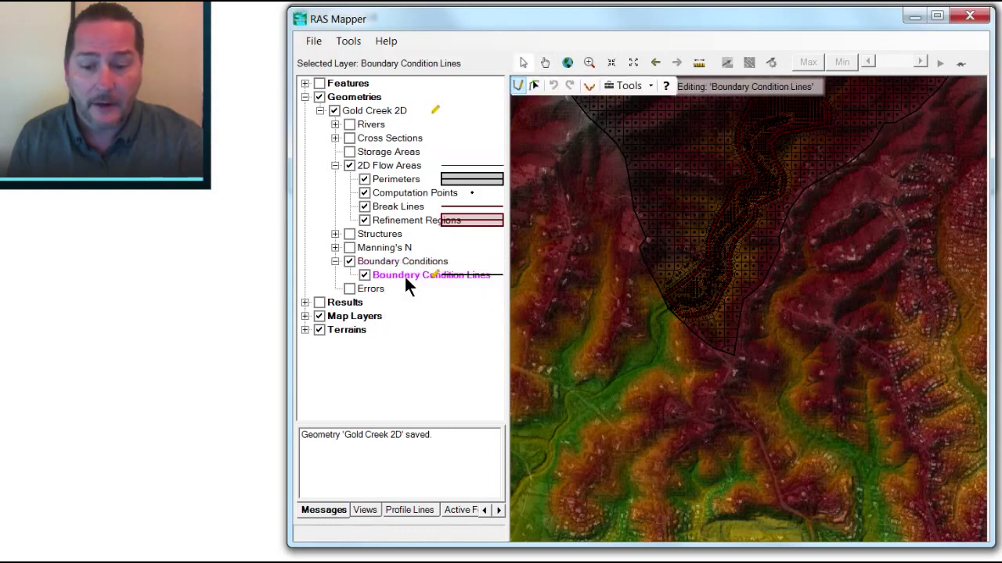
right_click(407, 276)
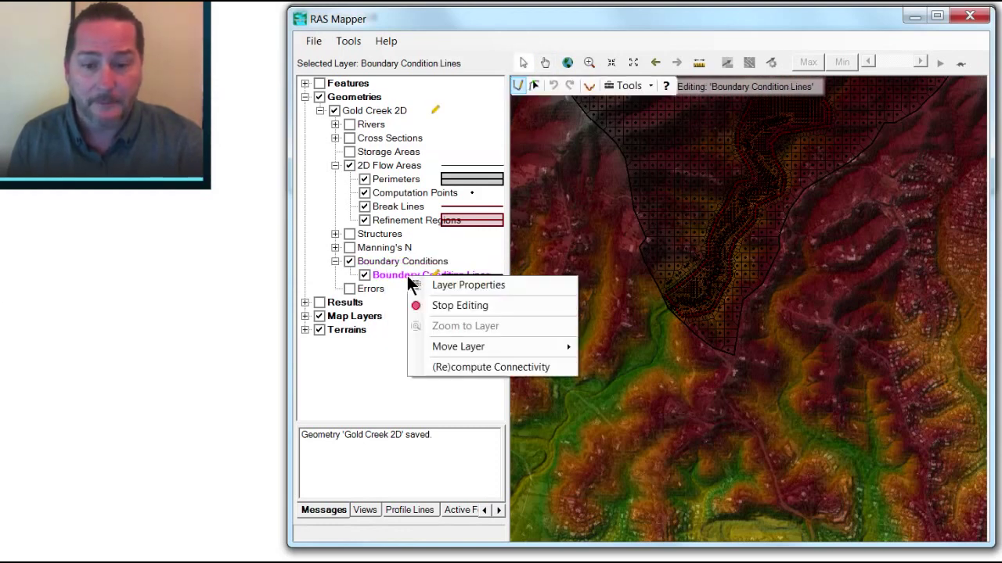
Draw BC Line 1 along the flow area's lower edge near its downstream tip
left_click(520, 85)
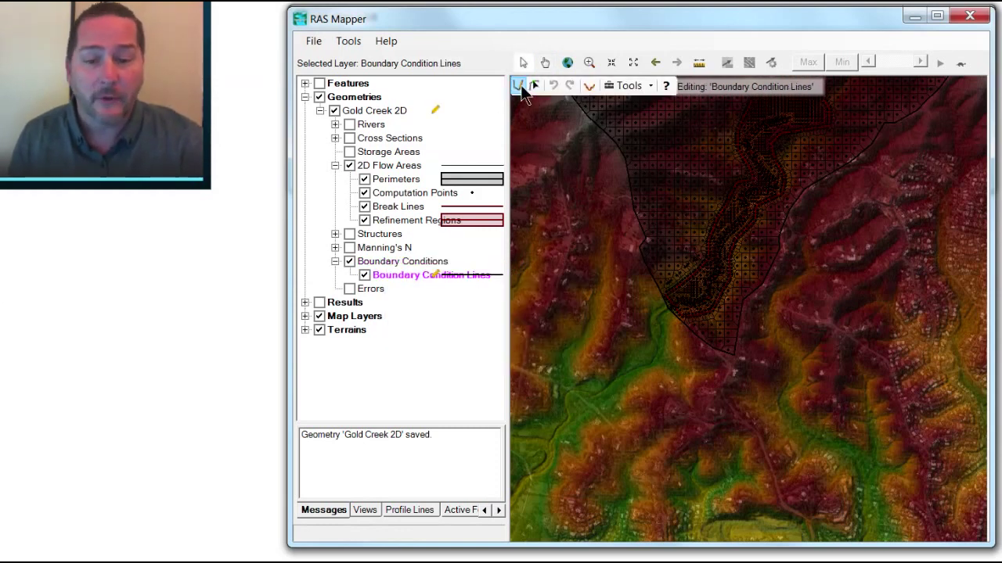
left_click(722, 358)
left_click(694, 344)
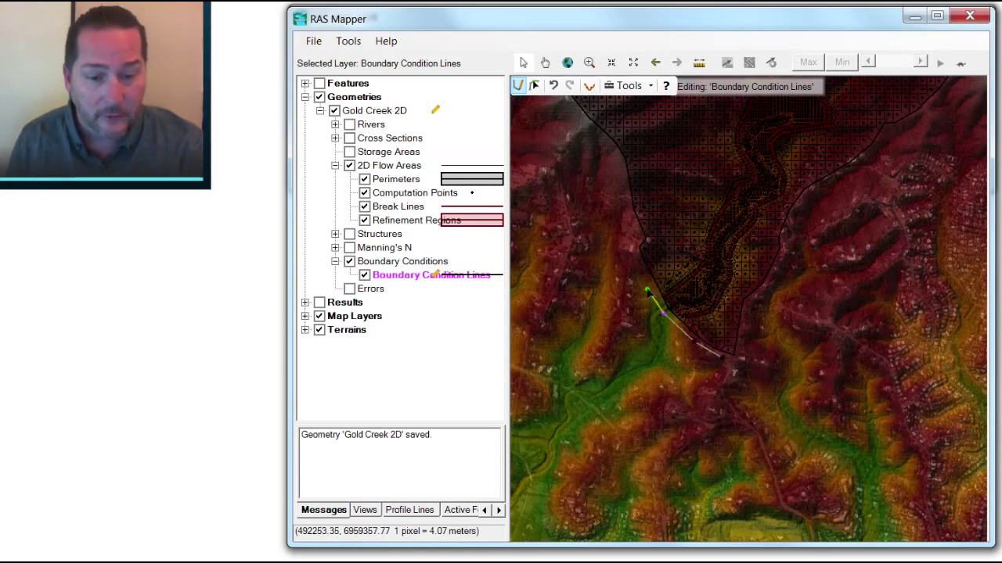
double_click(635, 264)
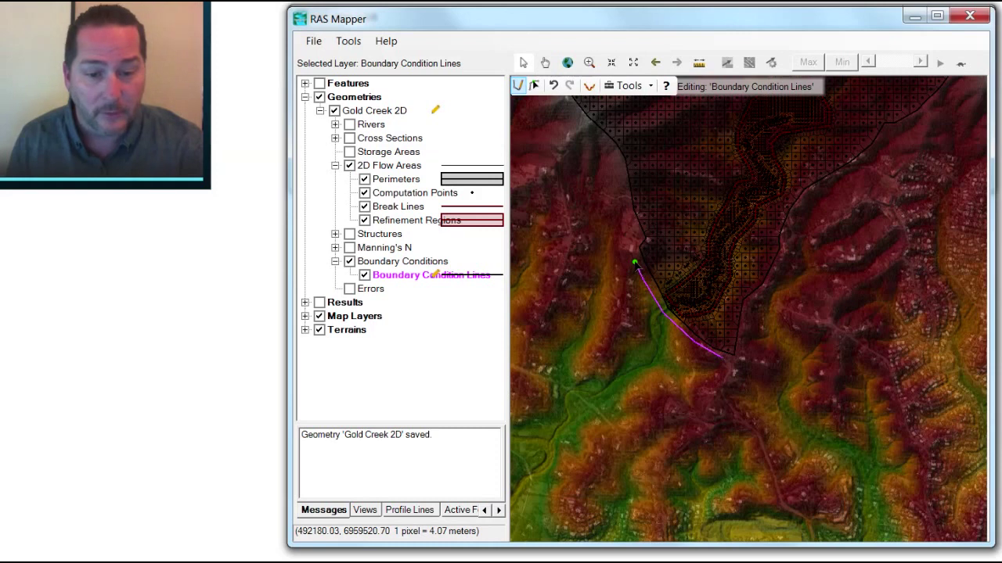
Assign BC Line 1 to the Gold Creek Catchment 2D area with connection type External, then close the table
right_click(406, 273)
left_click(443, 298)
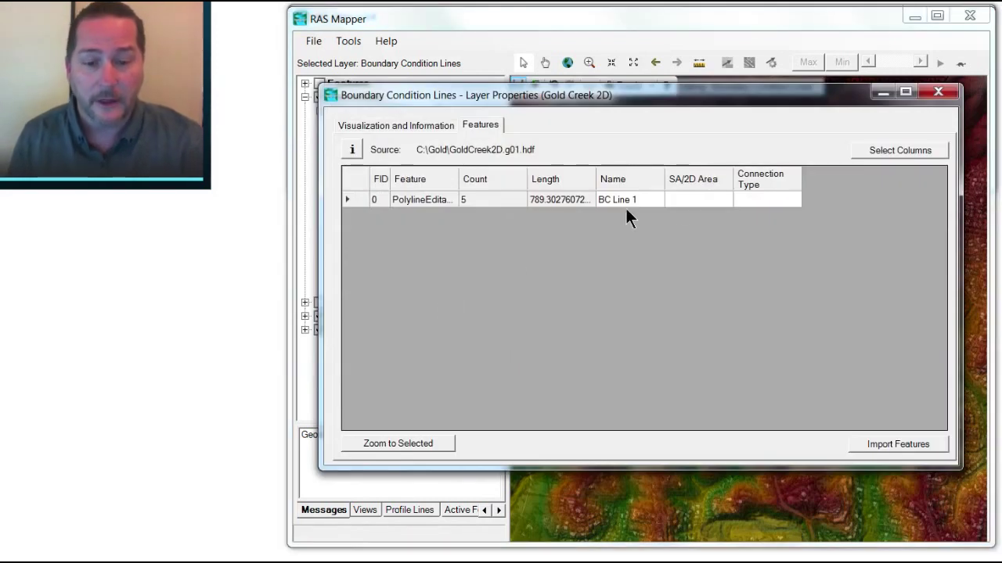
left_click(708, 201)
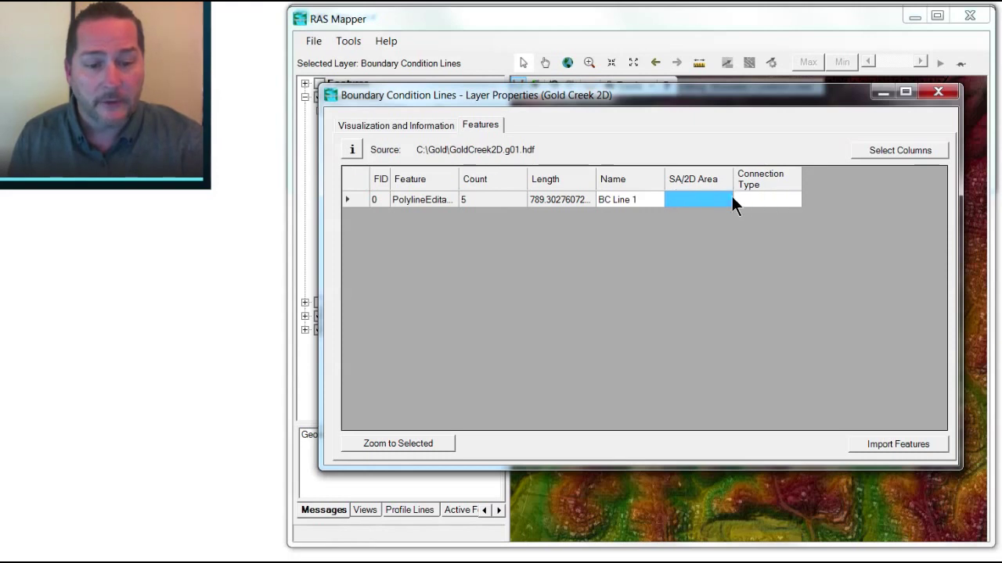
left_click(759, 197)
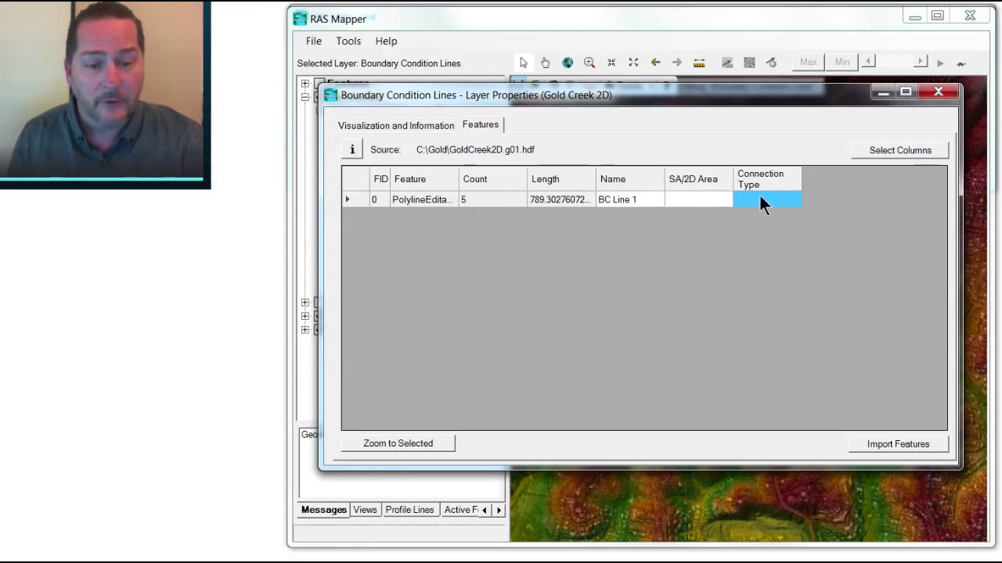
left_click(703, 200)
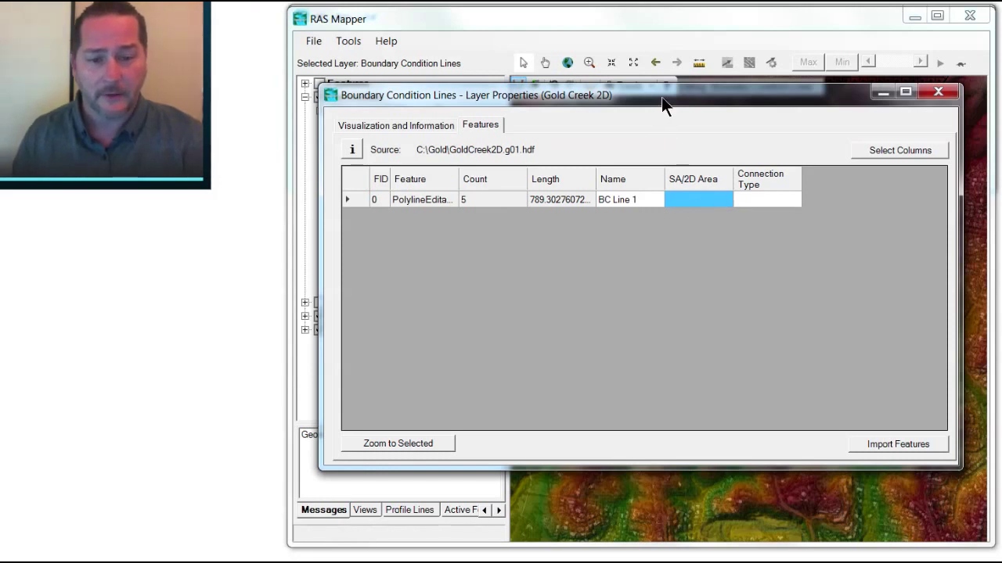
left_click_drag(661, 97, 663, 157)
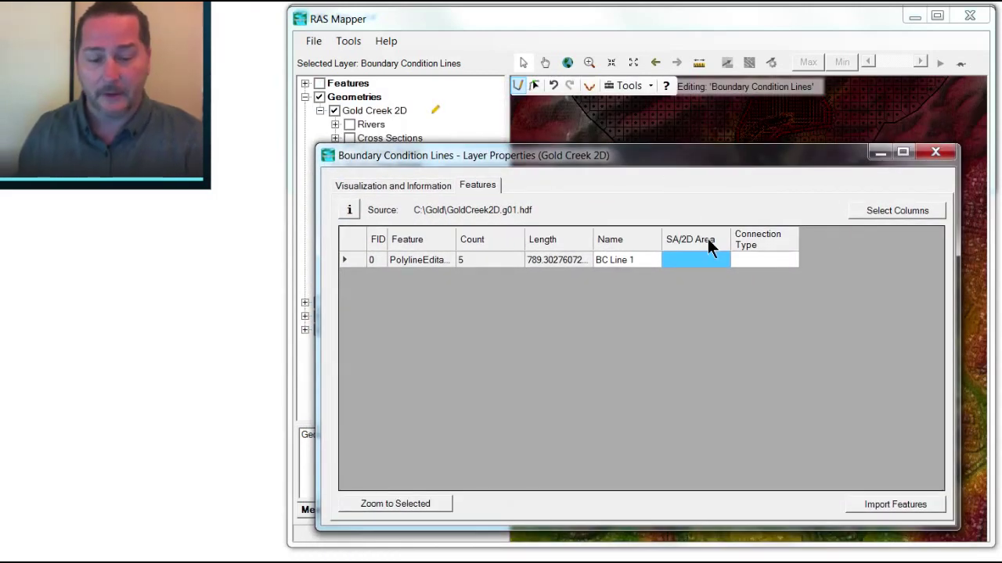
type("Gol")
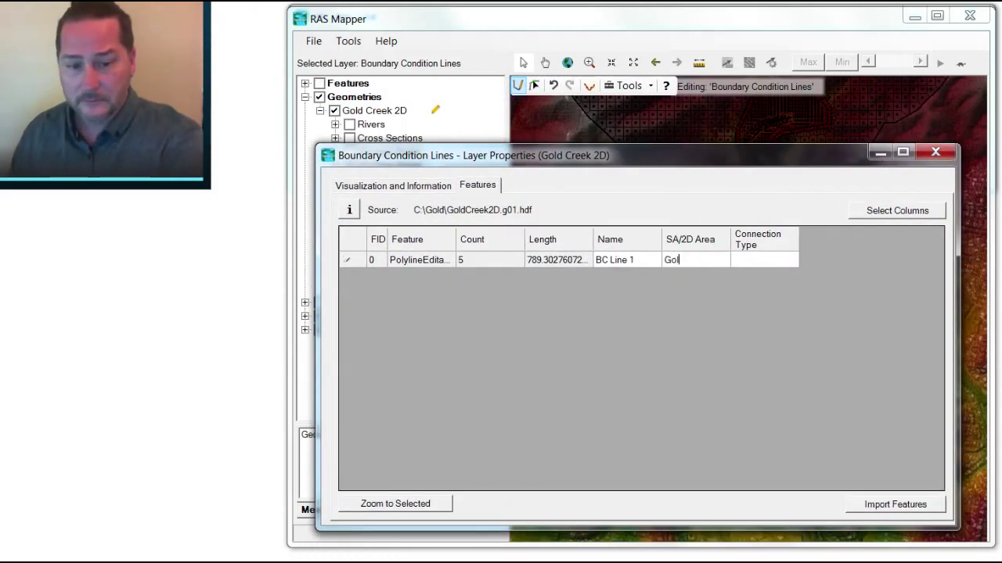
type("d Creek")
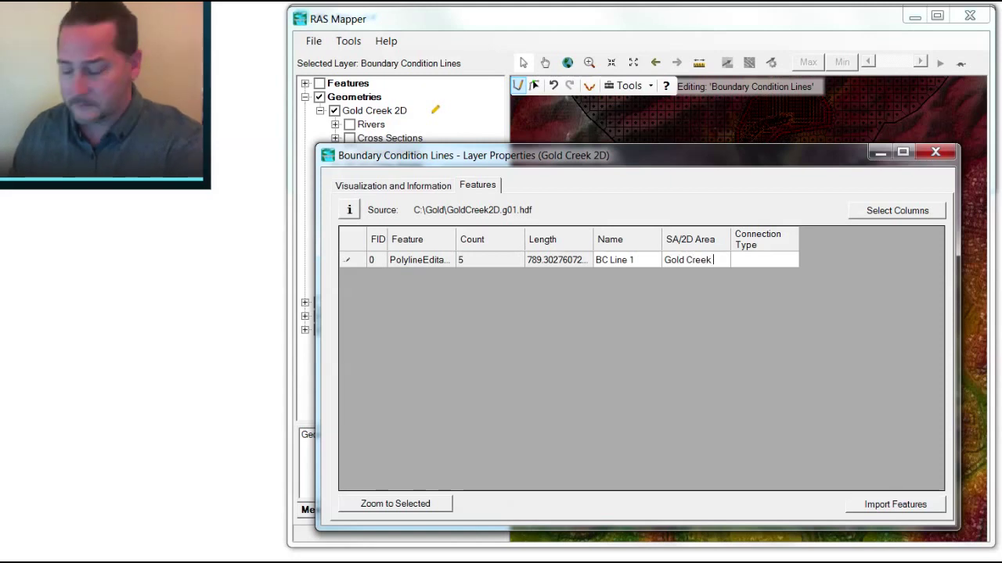
type("atchment")
key("Tab")
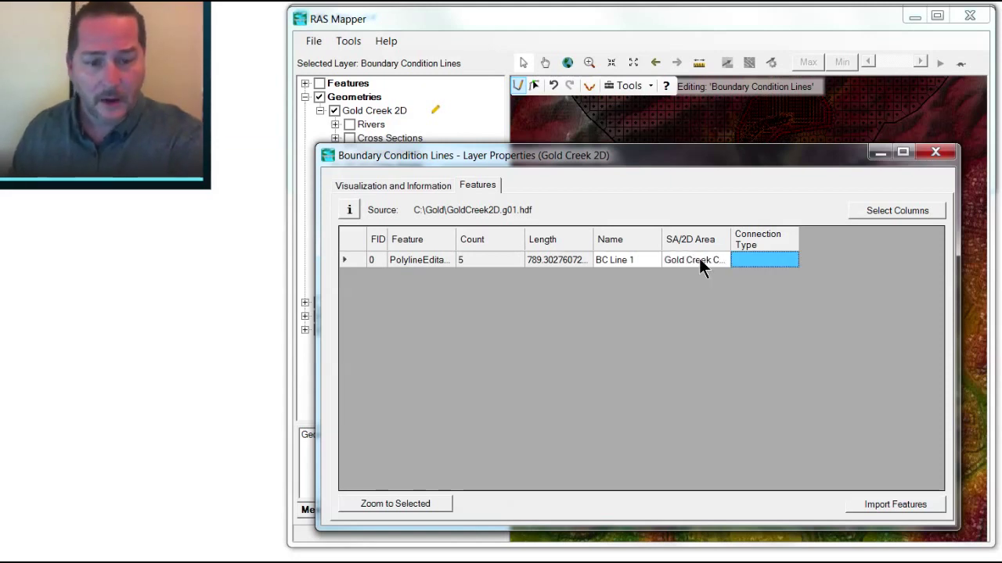
type("E")
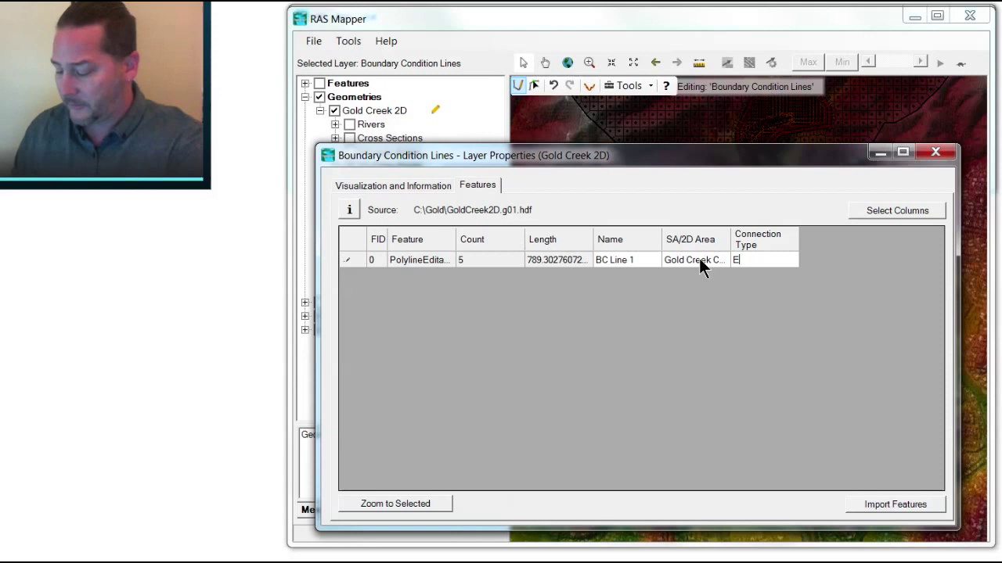
type("xternal")
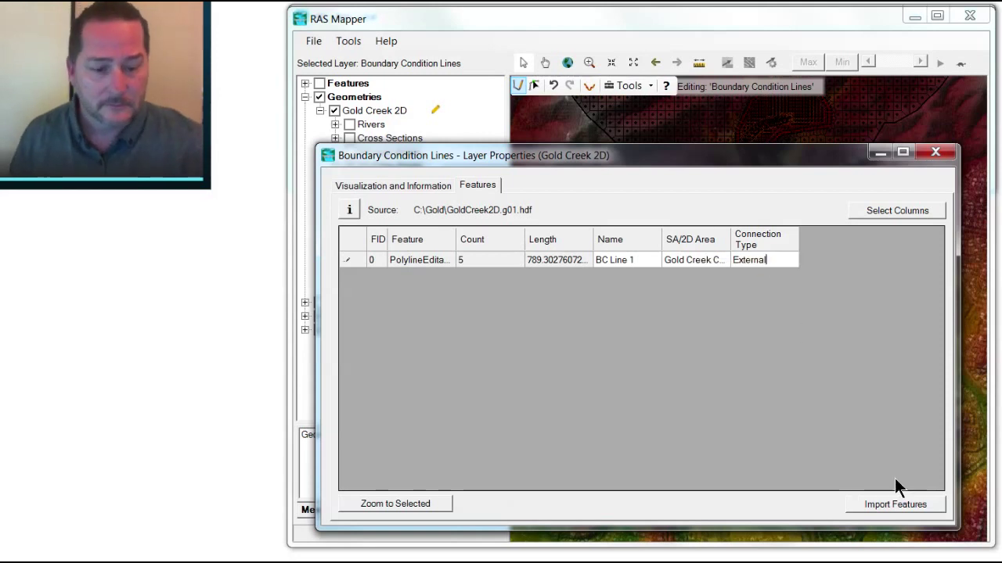
left_click(936, 153)
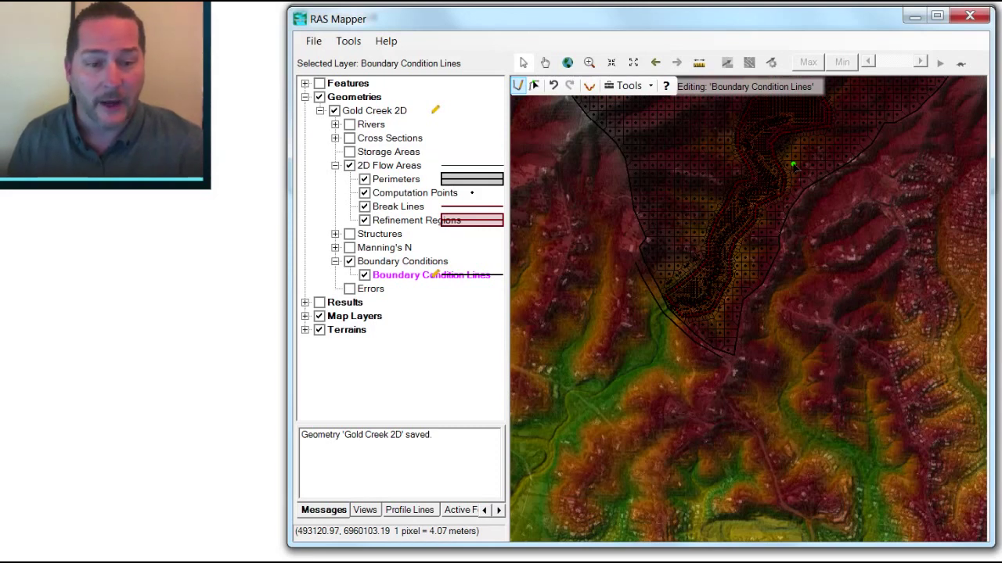
left_click_drag(798, 169, 787, 331)
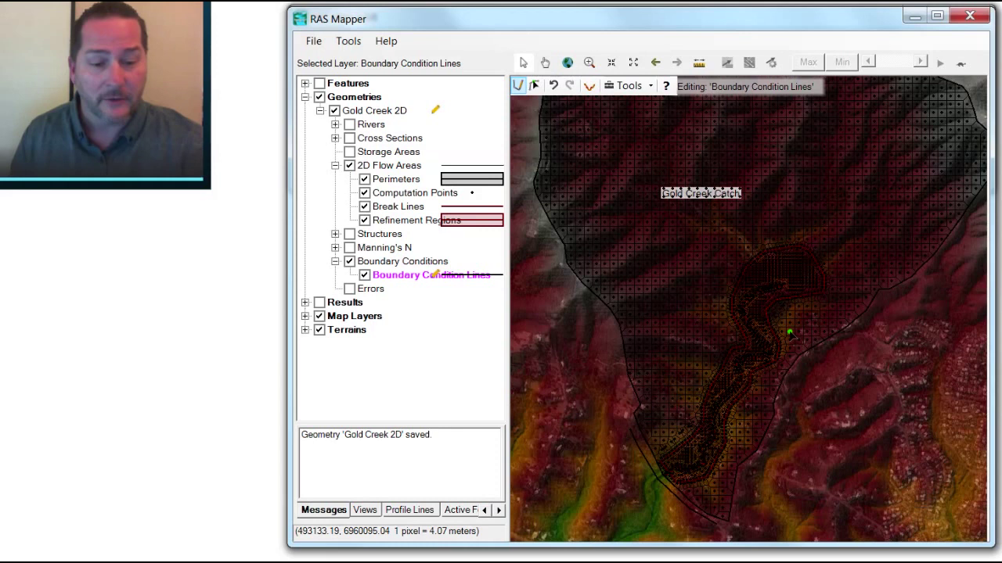
With Break Lines in edit mode, draw a new profile line across the upper creek
left_click(400, 206)
left_click(412, 509)
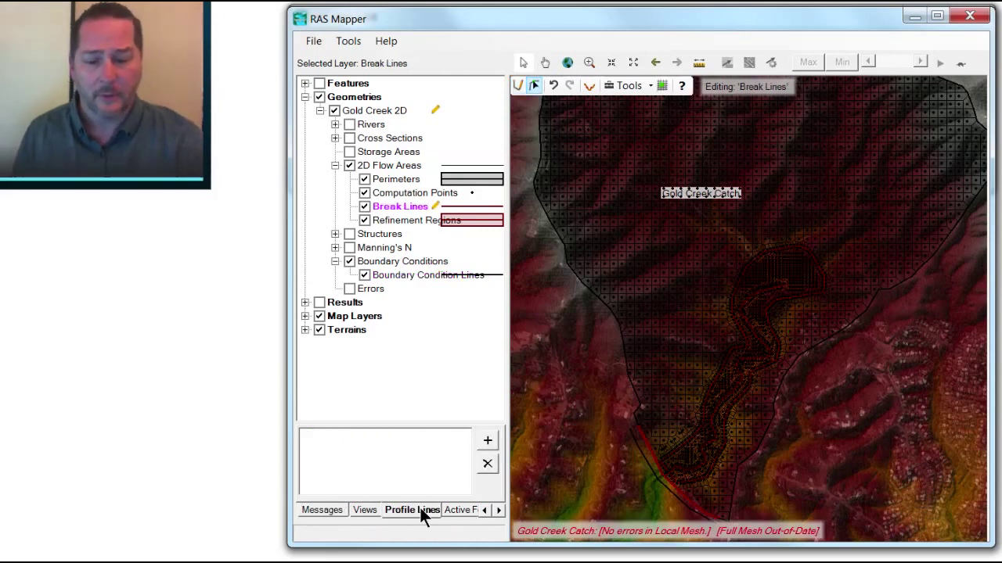
left_click(486, 441)
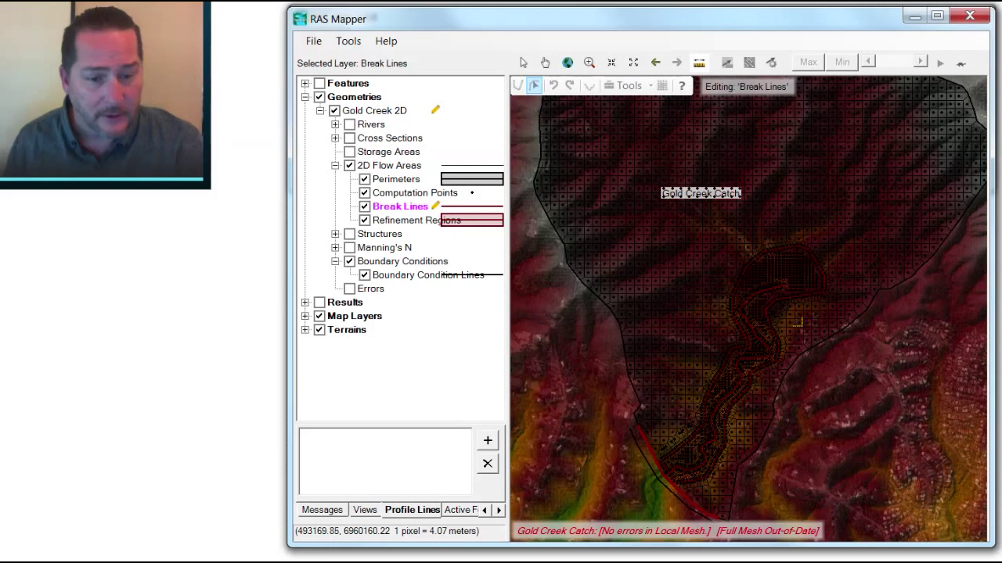
left_click(796, 319)
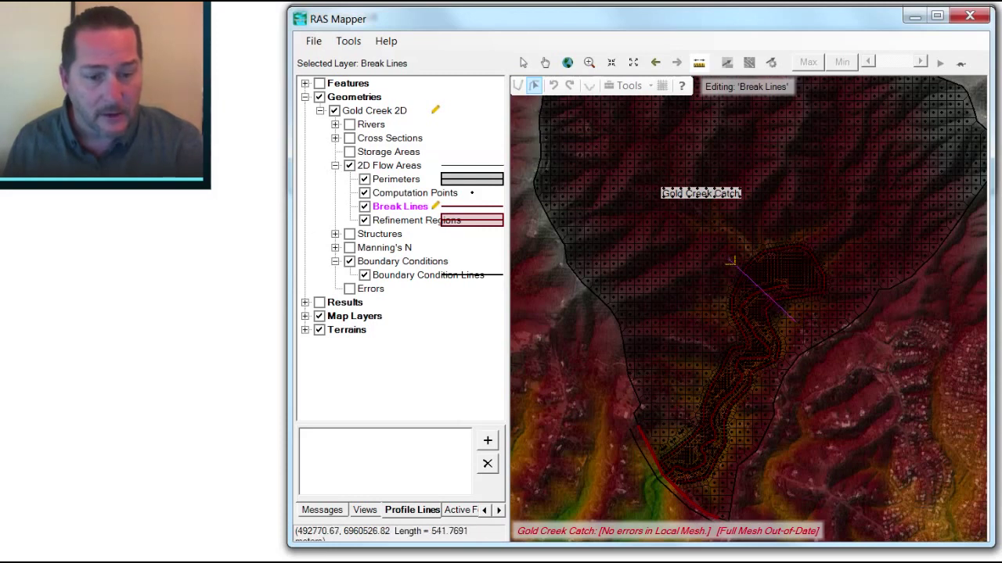
double_click(730, 260)
Save the profile line as 'Gold Creek Inflow Alignment' and select it
left_click(759, 291)
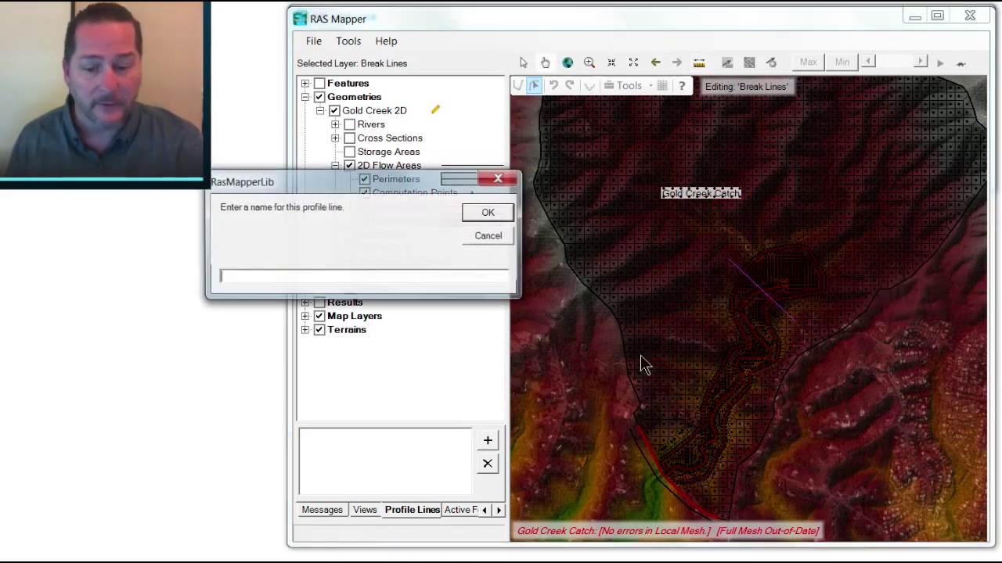
type("Gol")
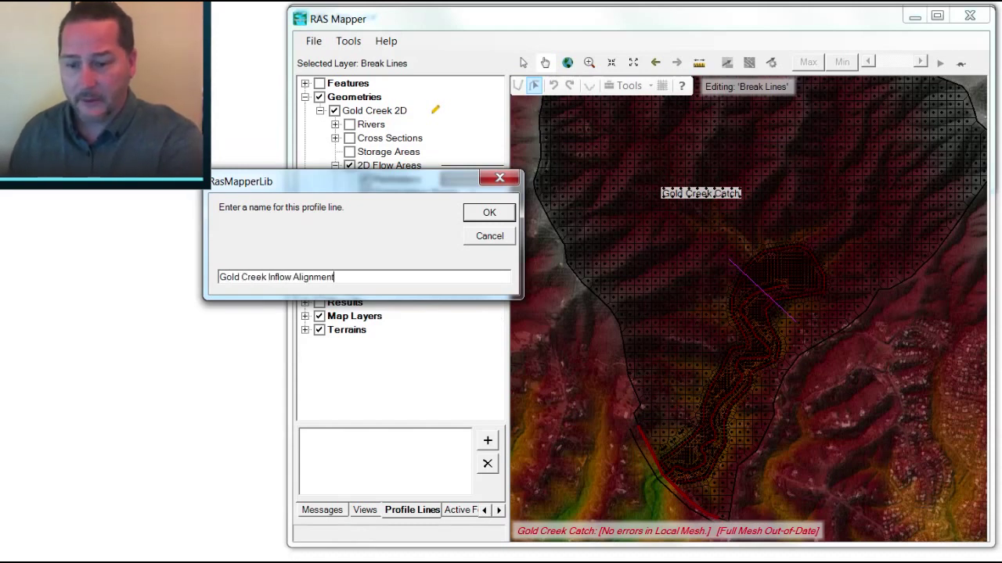
type("d Creek Inflow Alignment")
key("Return")
left_click(390, 437)
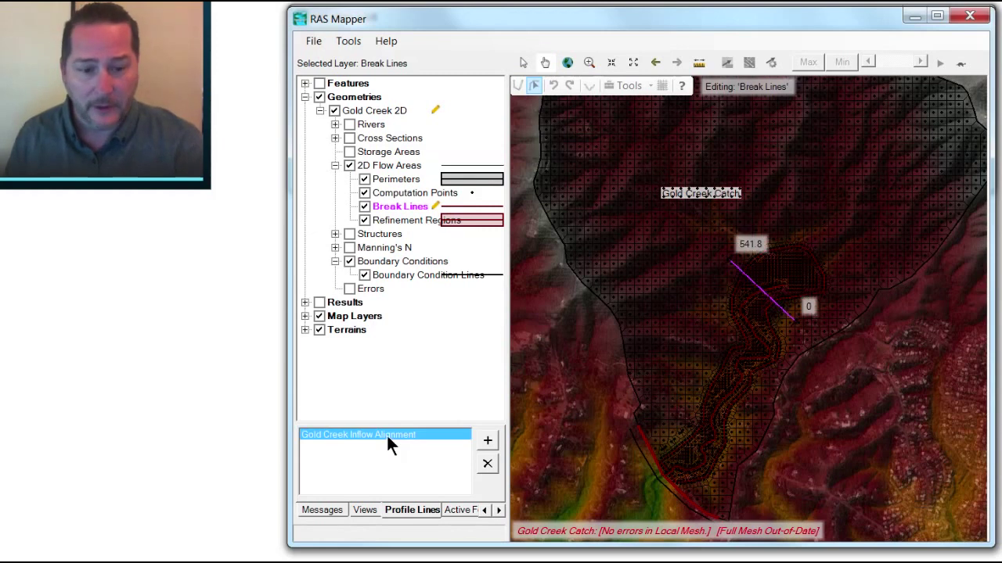
Export the profile line to Gold Creek Inflow Alignment.shp in the C:\Gold\Shape folder
right_click(391, 432)
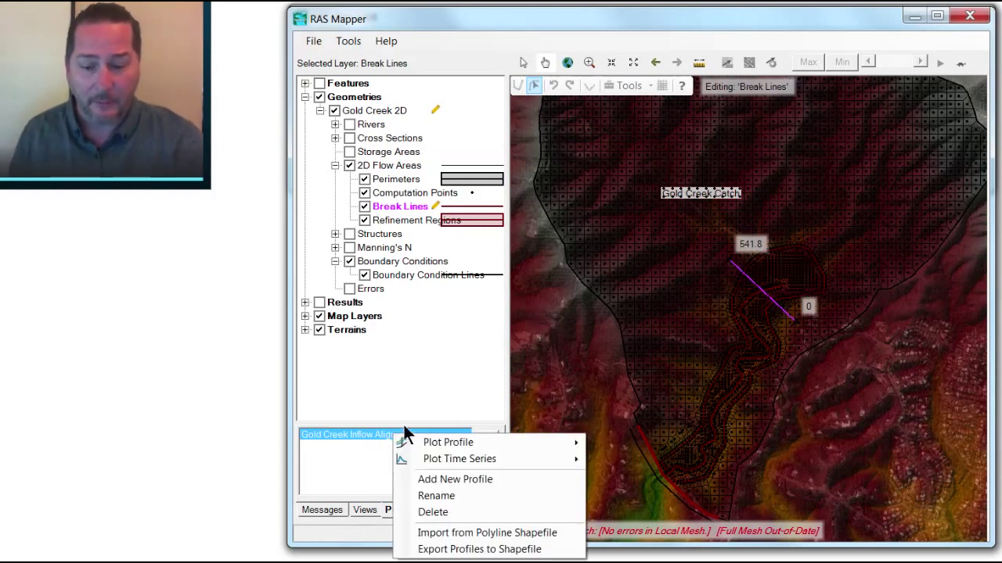
left_click(476, 550)
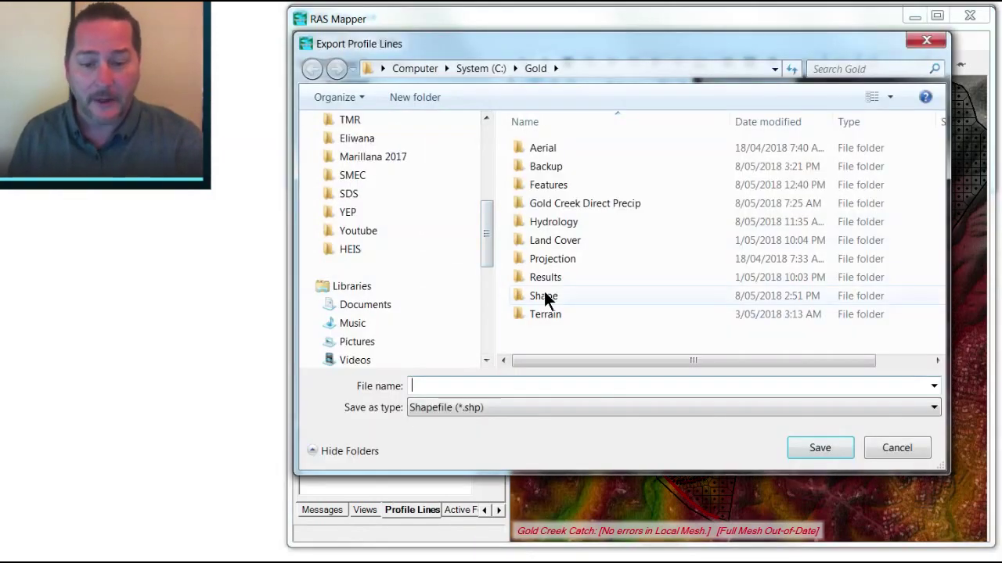
double_click(544, 291)
left_click(424, 386)
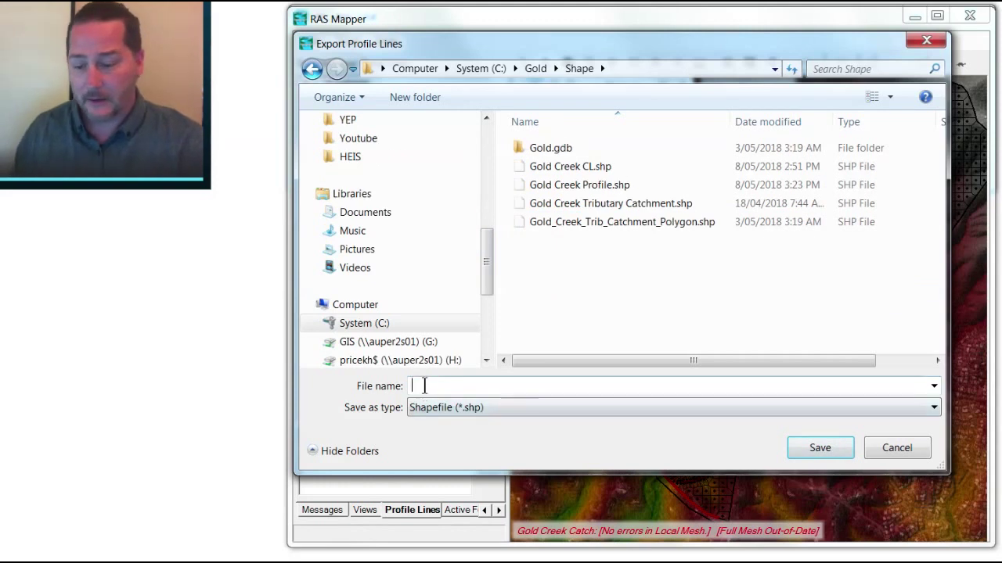
type("Gold Creek ")
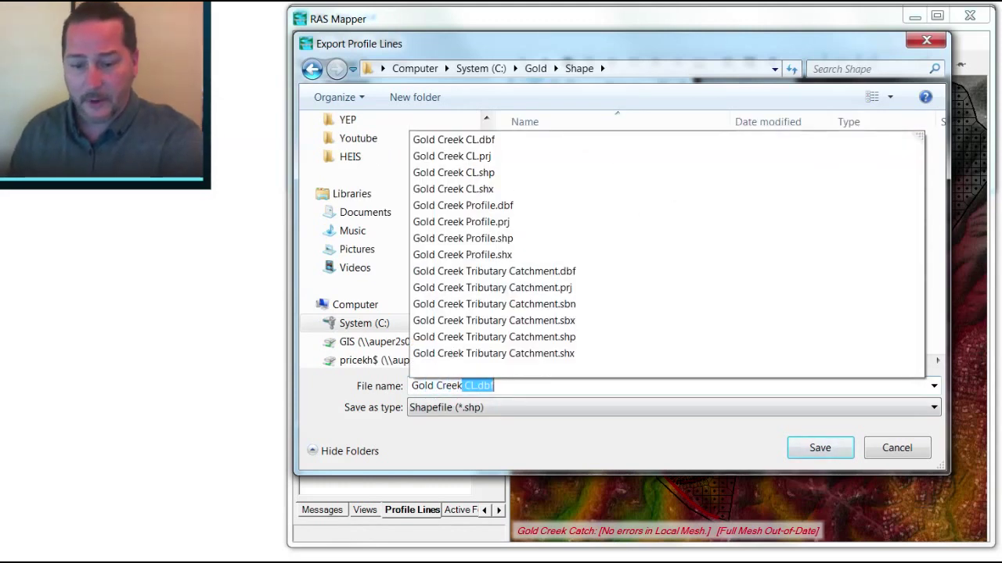
type("Inflo")
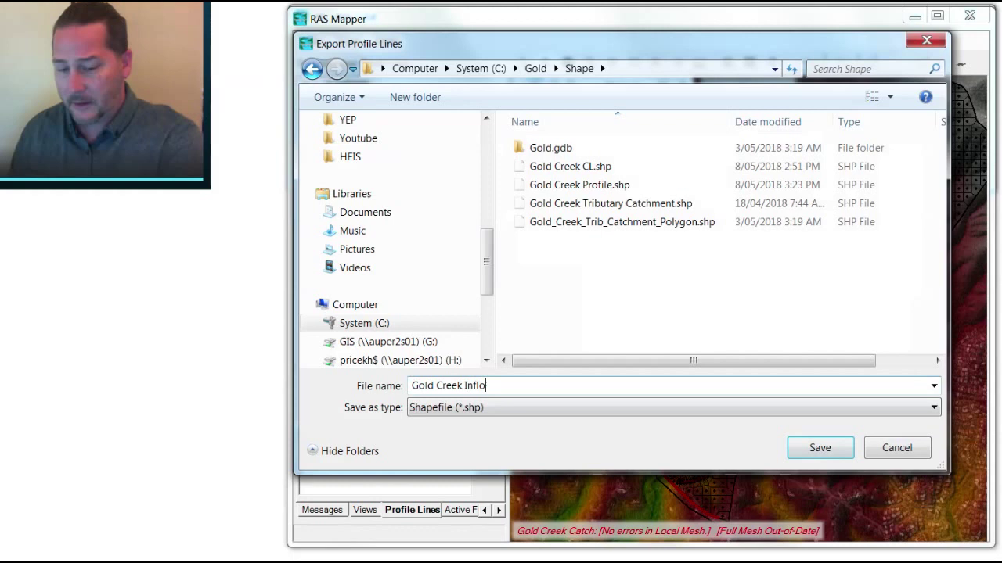
type("w Alignem")
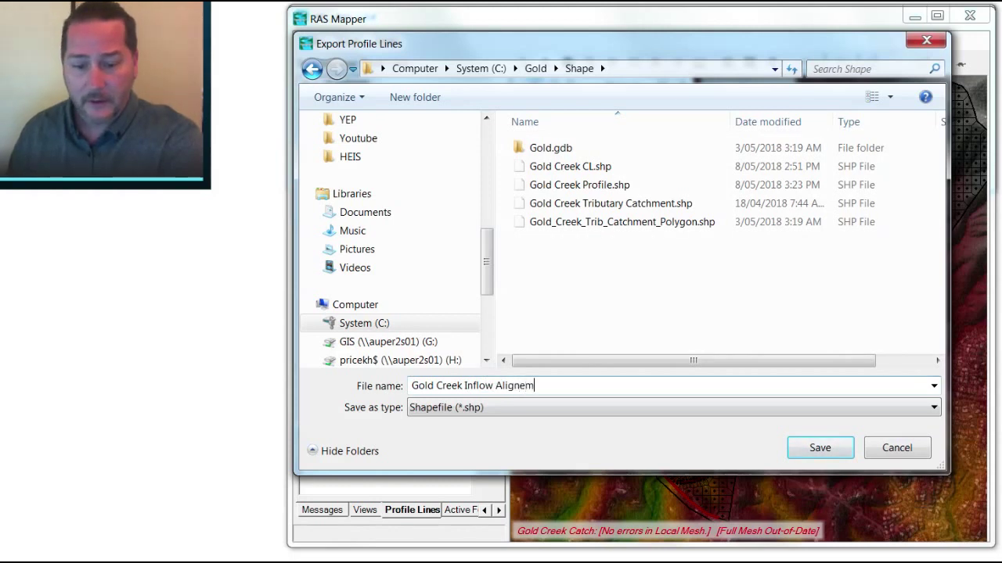
type("nt")
key("Return")
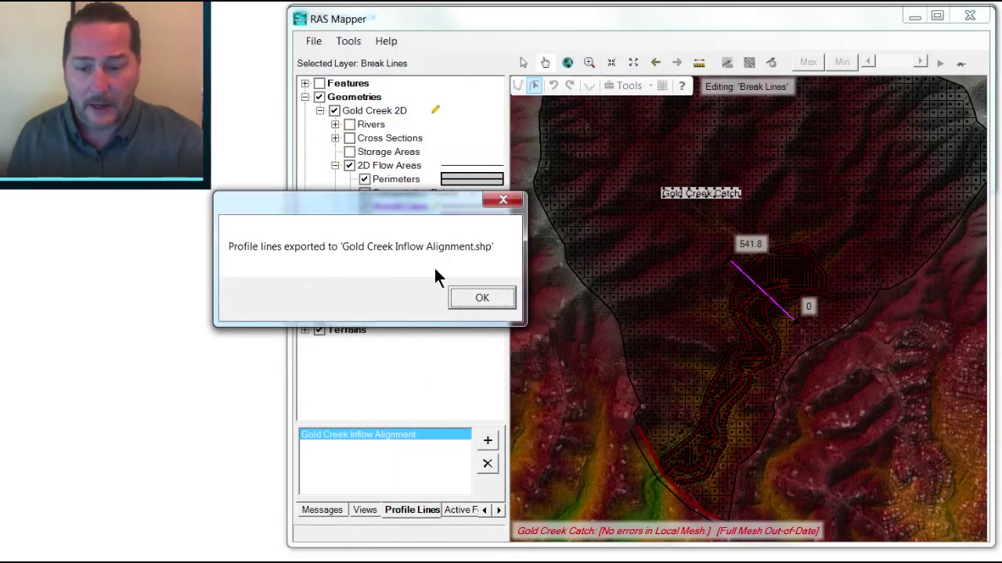
left_click(474, 298)
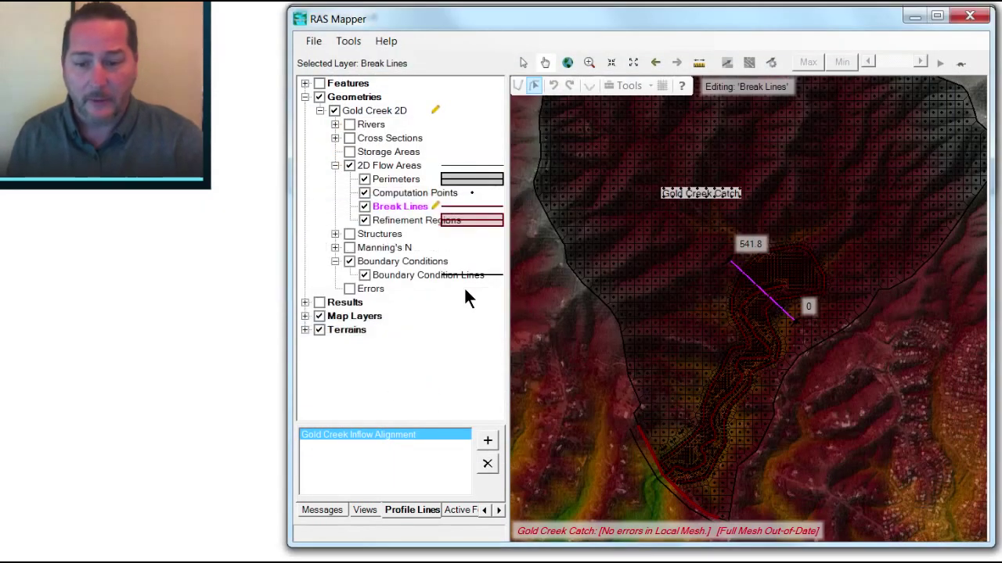
Save the Break Lines edits, then import Gold Creek Inflow Alignment.shp as a break line
right_click(394, 215)
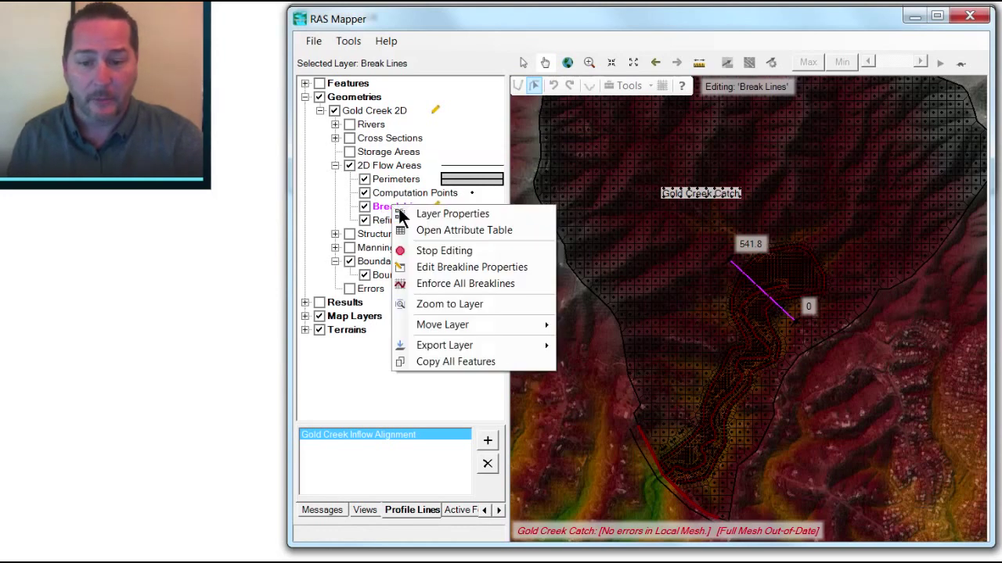
left_click(423, 250)
left_click(331, 290)
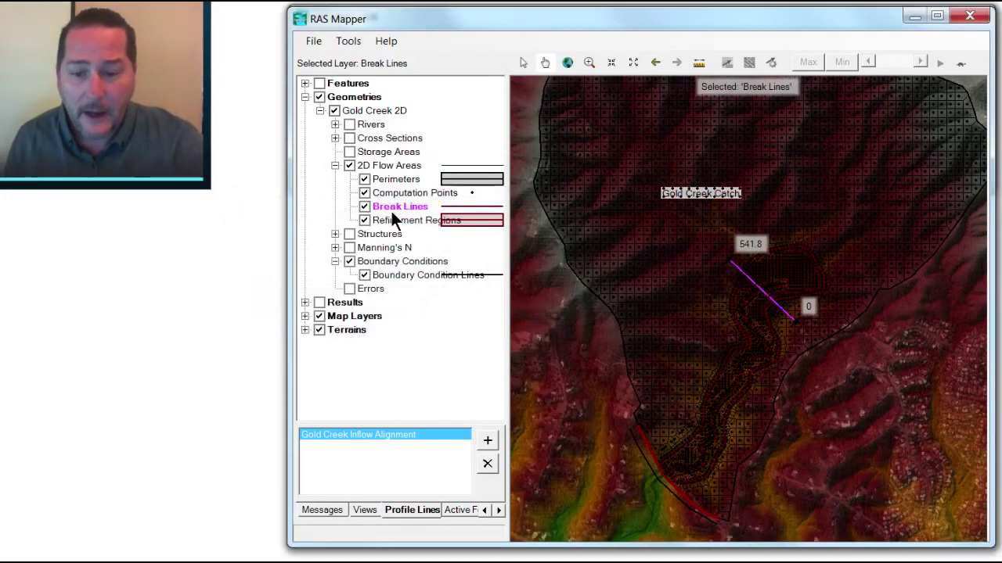
right_click(394, 216)
left_click(419, 252)
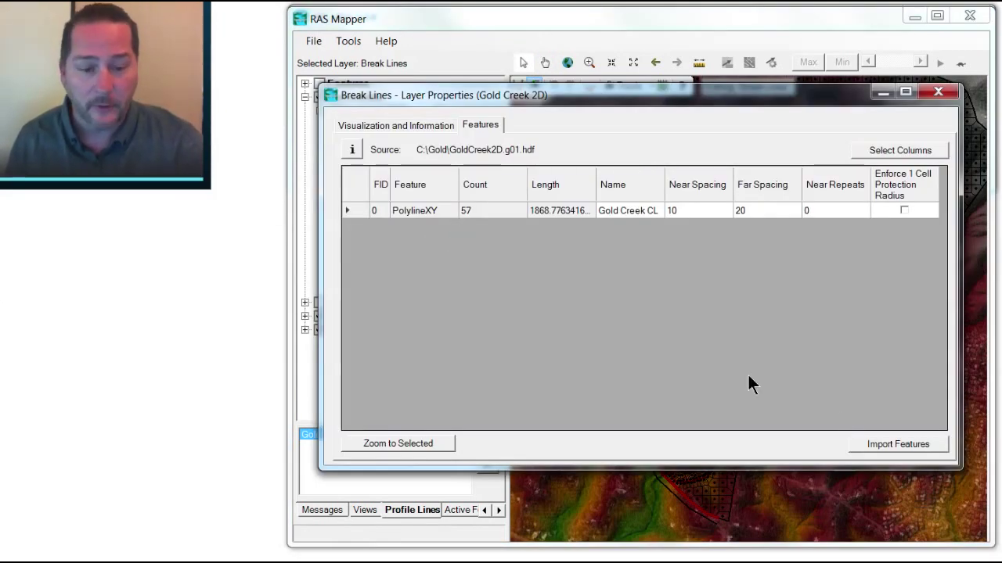
left_click(896, 446)
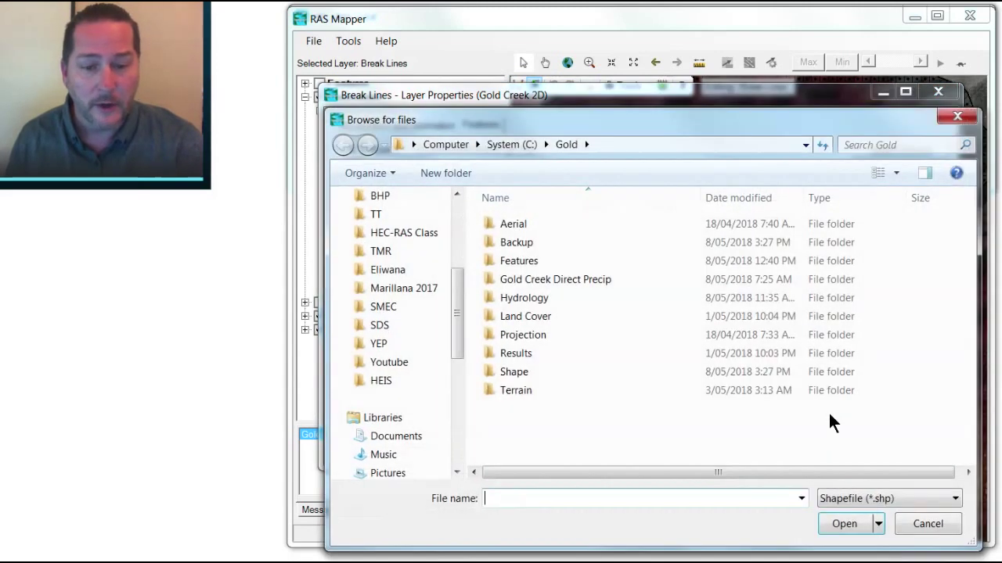
double_click(510, 371)
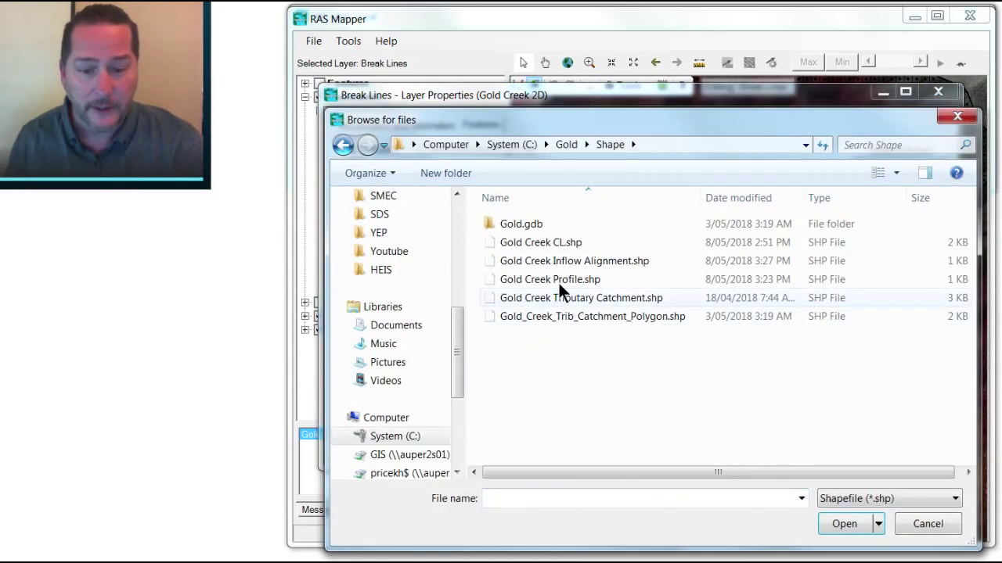
left_click(563, 262)
left_click(850, 529)
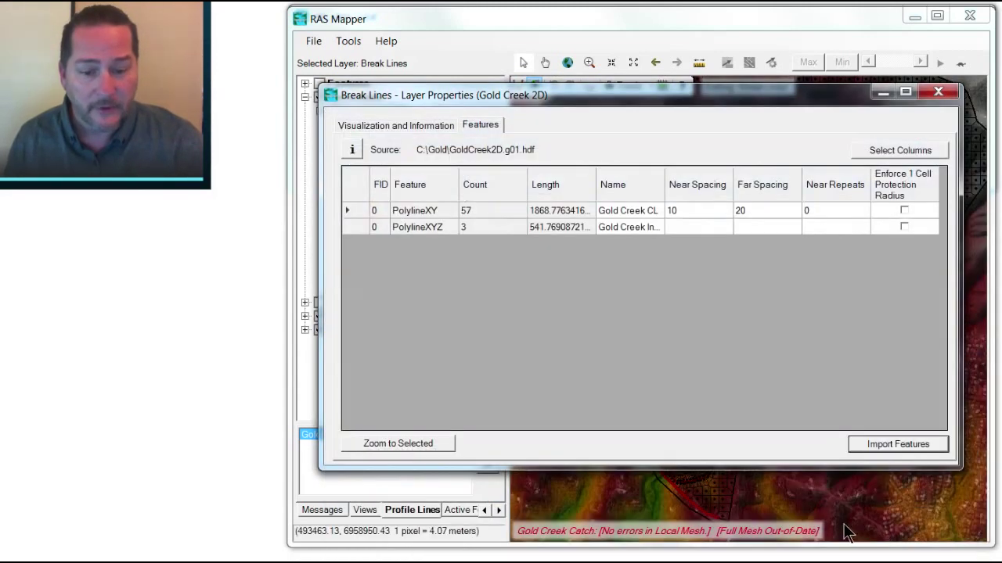
Give the new break line near spacing 10 and far spacing 20, then close the table
left_click(684, 228)
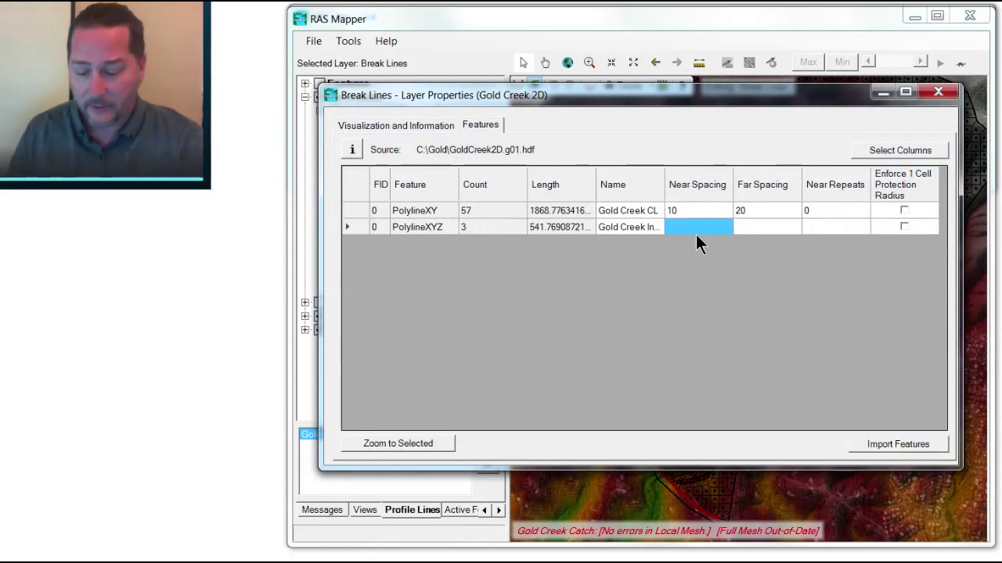
type("10")
left_click(751, 234)
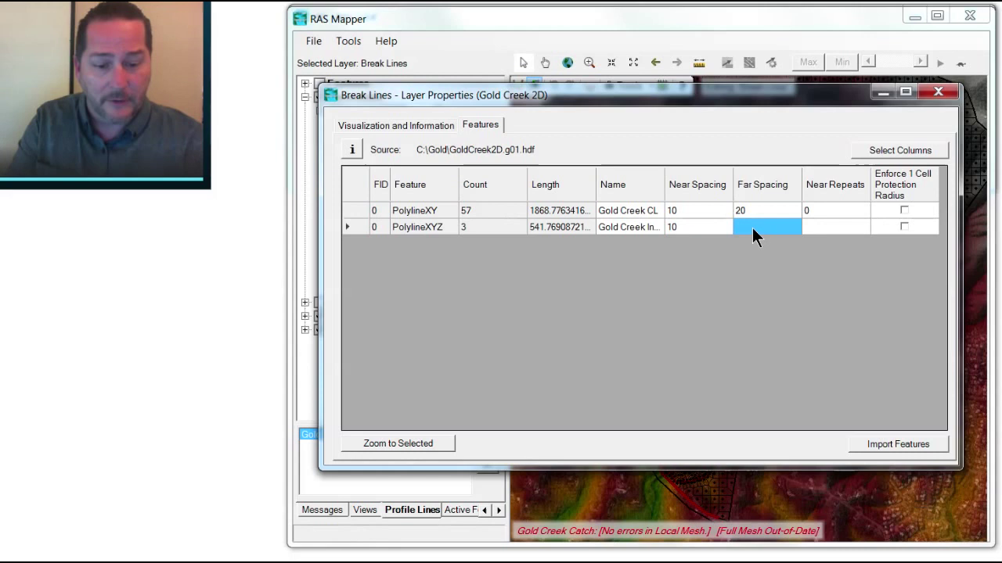
type("20")
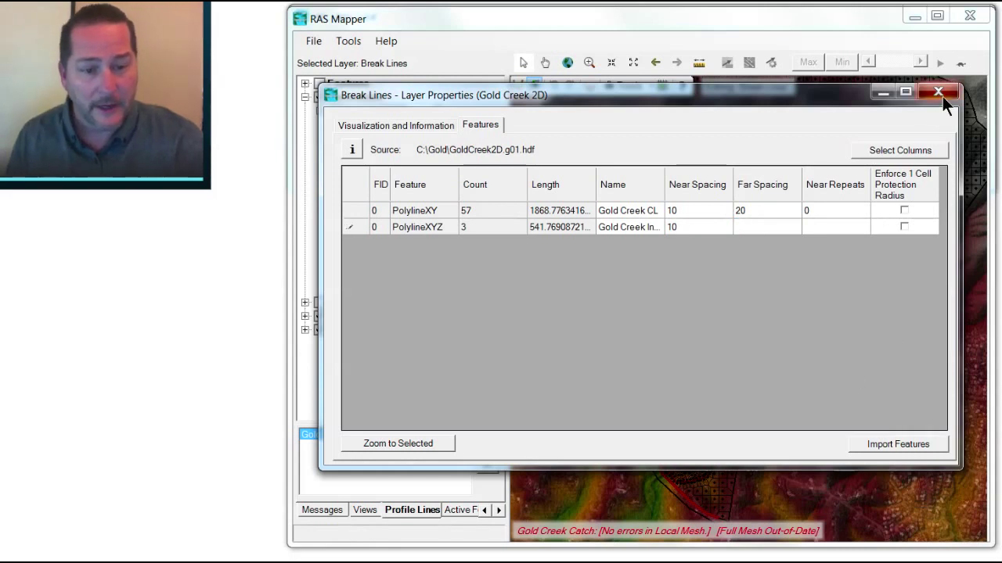
left_click(938, 92)
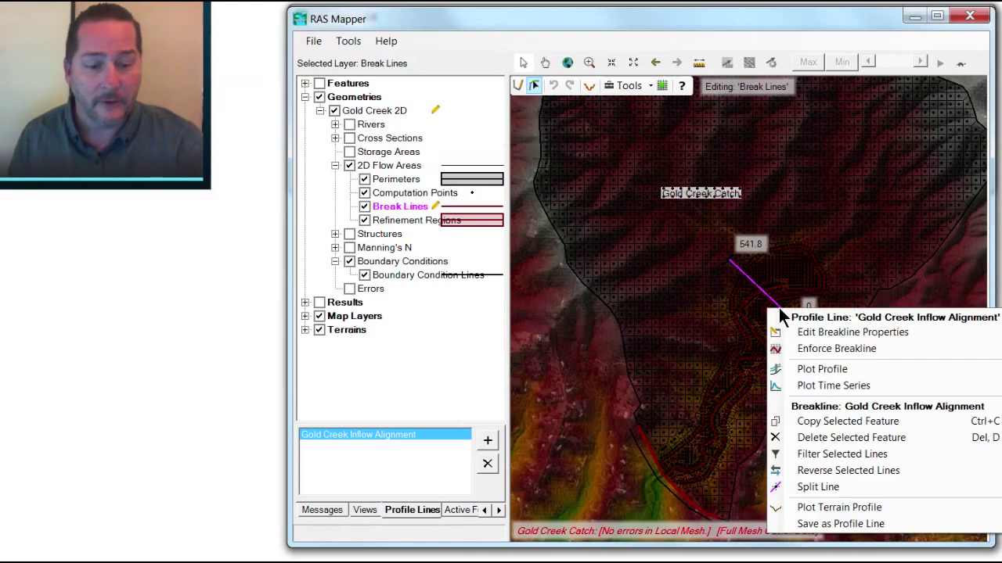
Enforce the inflow alignment breakline, then stop editing Computation Points and save
right_click(779, 308)
left_click(806, 350)
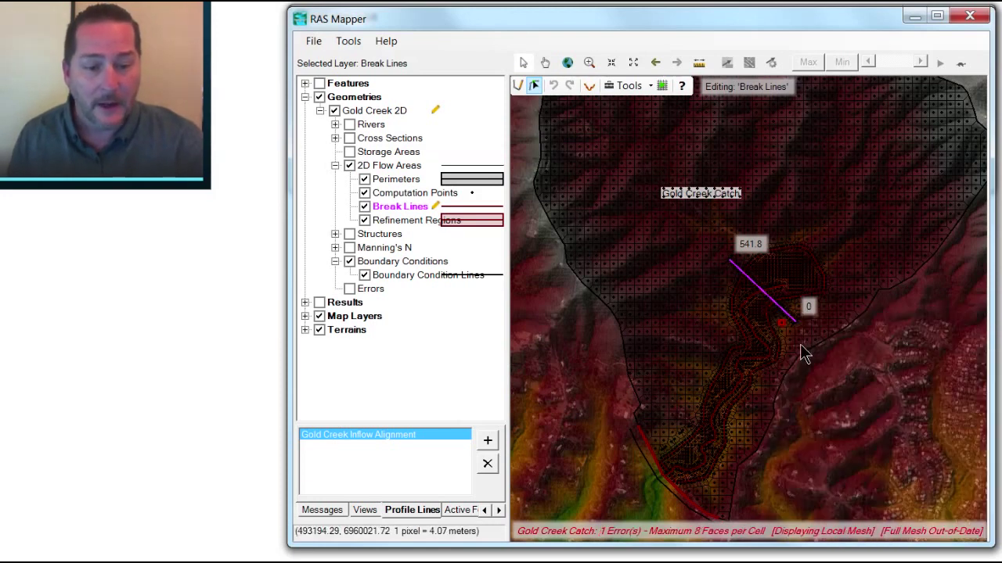
scroll(793, 343, "up", 3)
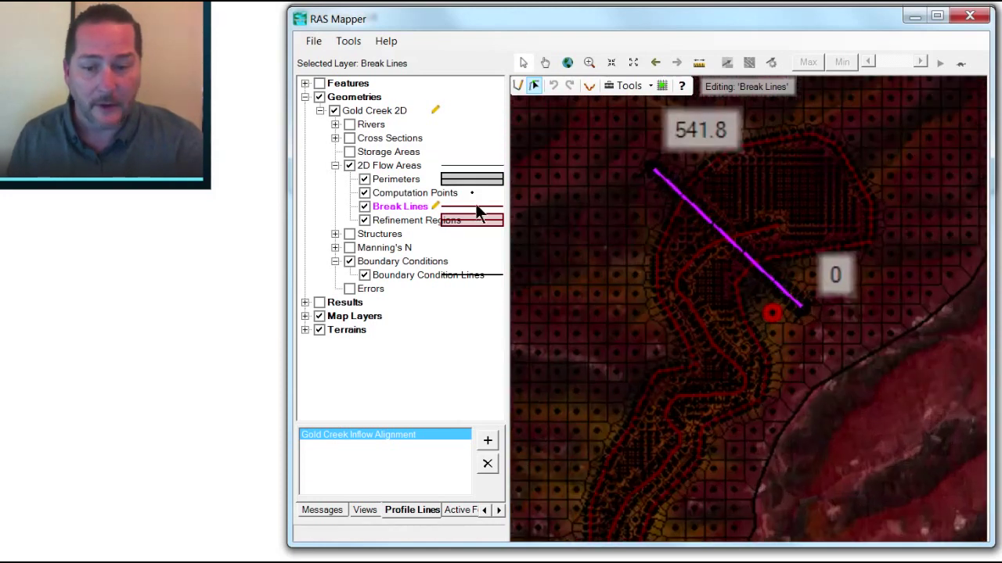
left_click(397, 192)
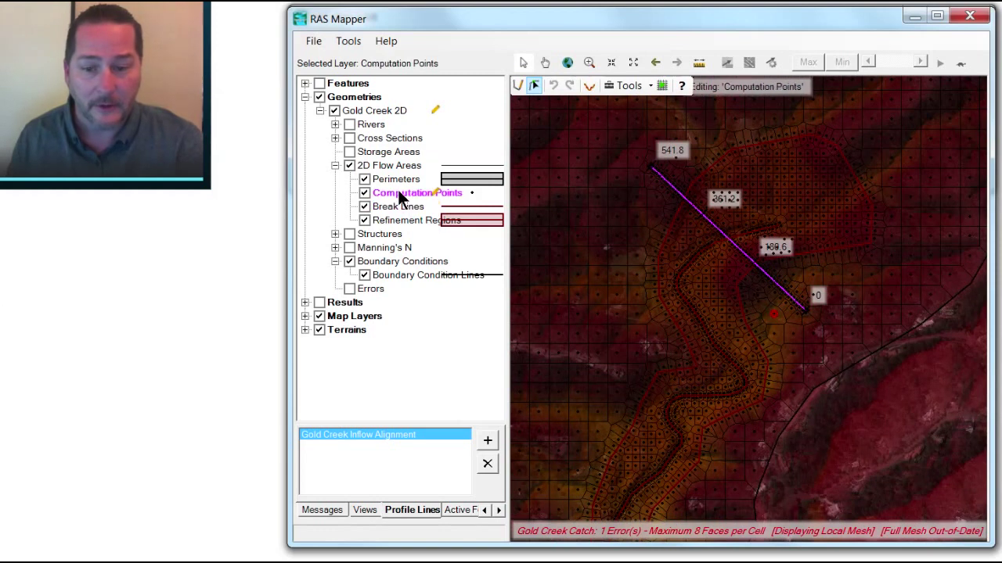
right_click(398, 192)
left_click(437, 234)
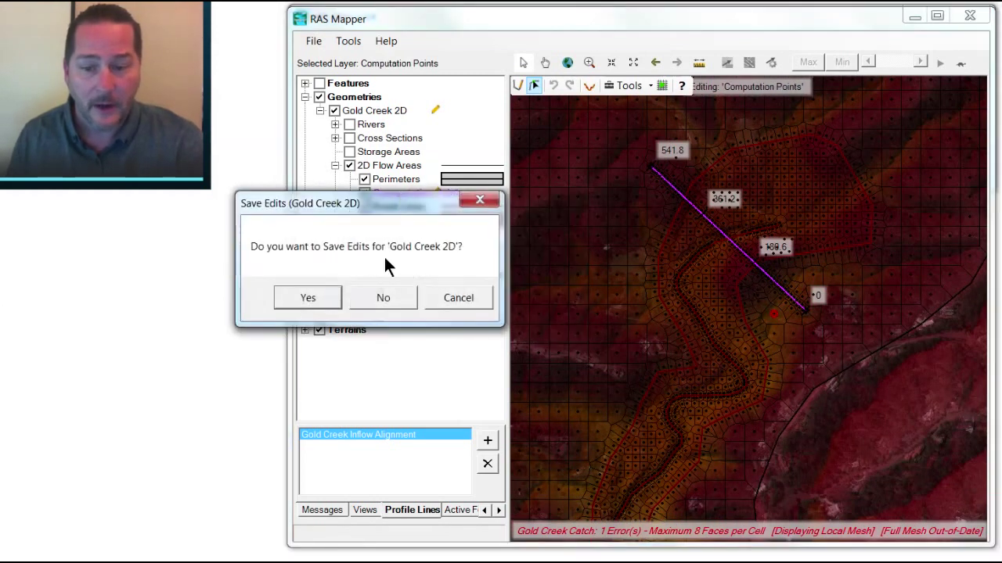
left_click(304, 295)
Delete the red computation point, then stop editing 2D Flow Areas and save to recompute the mesh
right_click(396, 196)
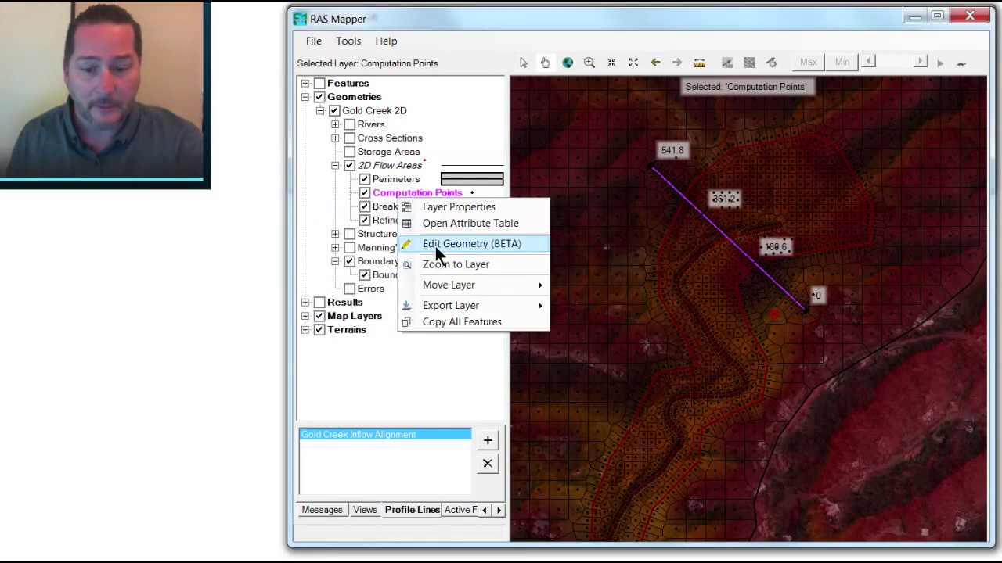
left_click(435, 246)
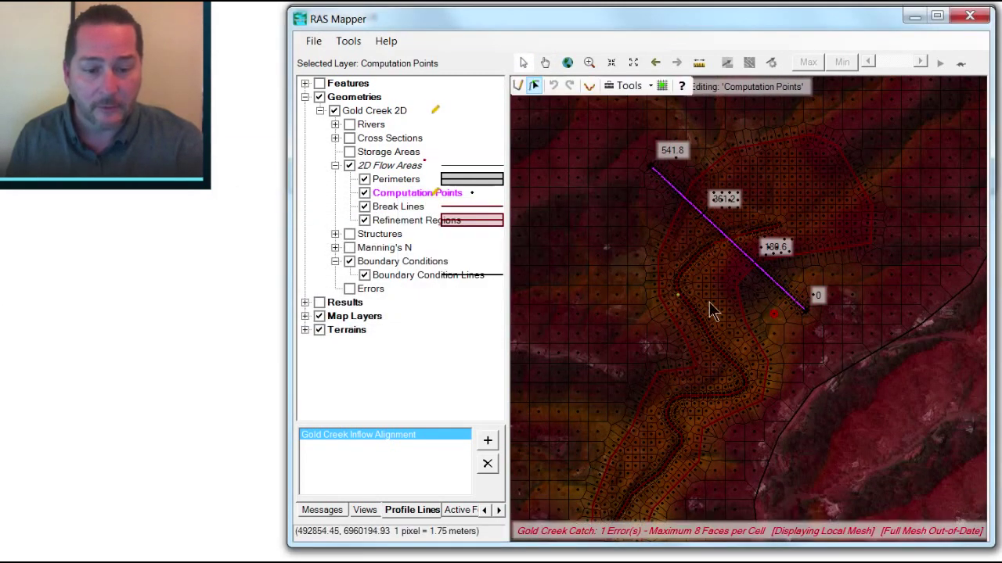
left_click(517, 85)
left_click(778, 319)
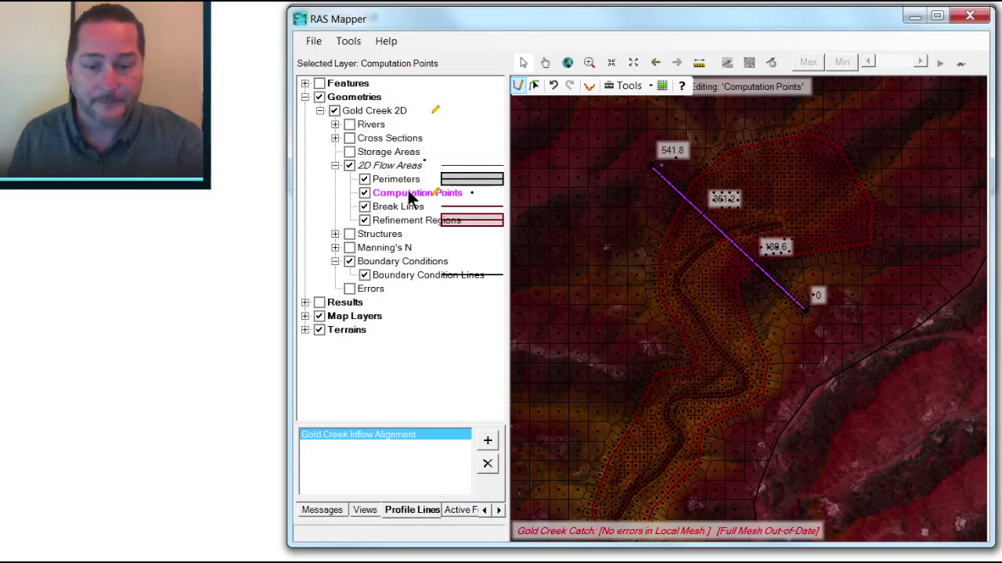
right_click(396, 165)
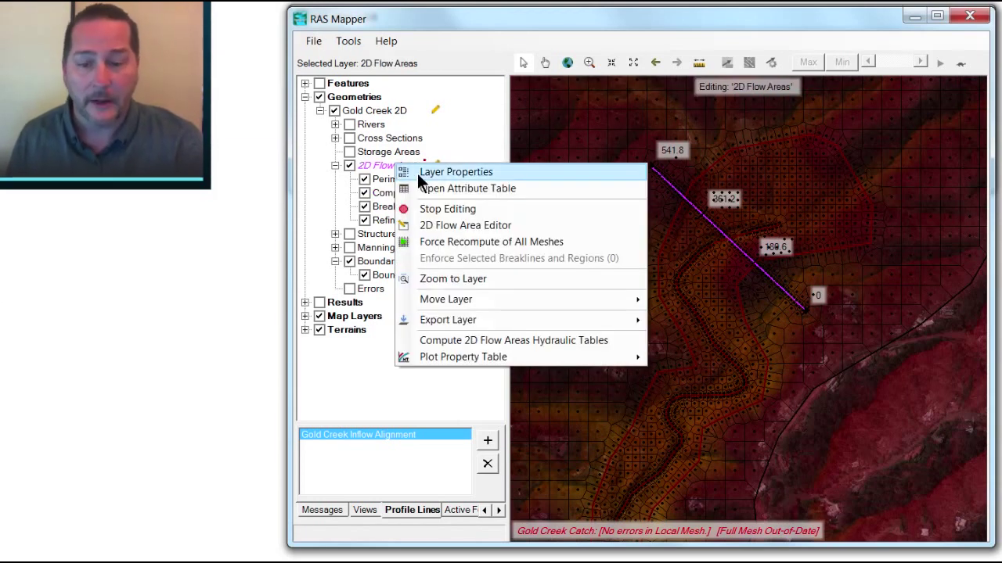
left_click(442, 210)
left_click(329, 296)
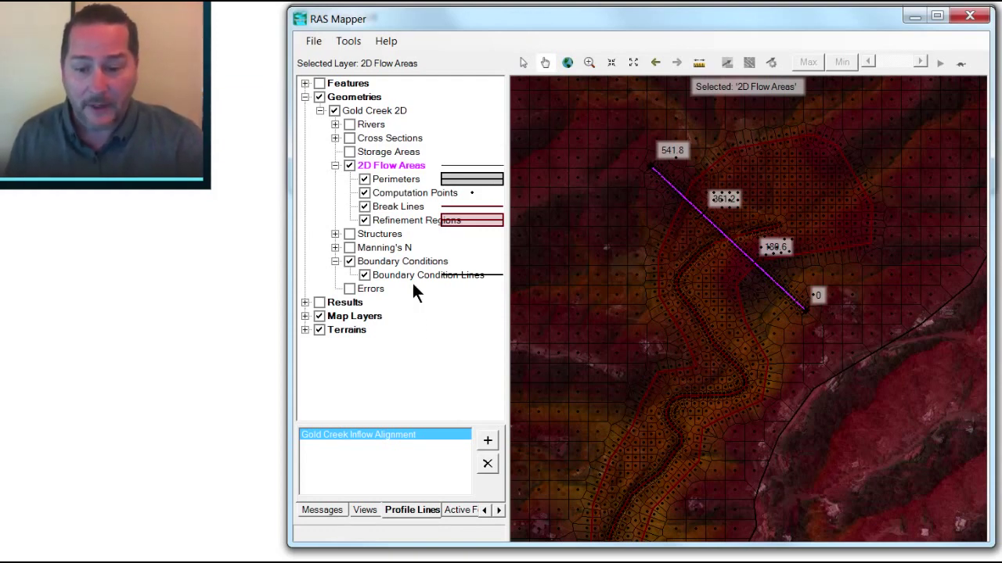
Start editing boundary conditions and open the Boundary Condition Lines attribute table
right_click(400, 261)
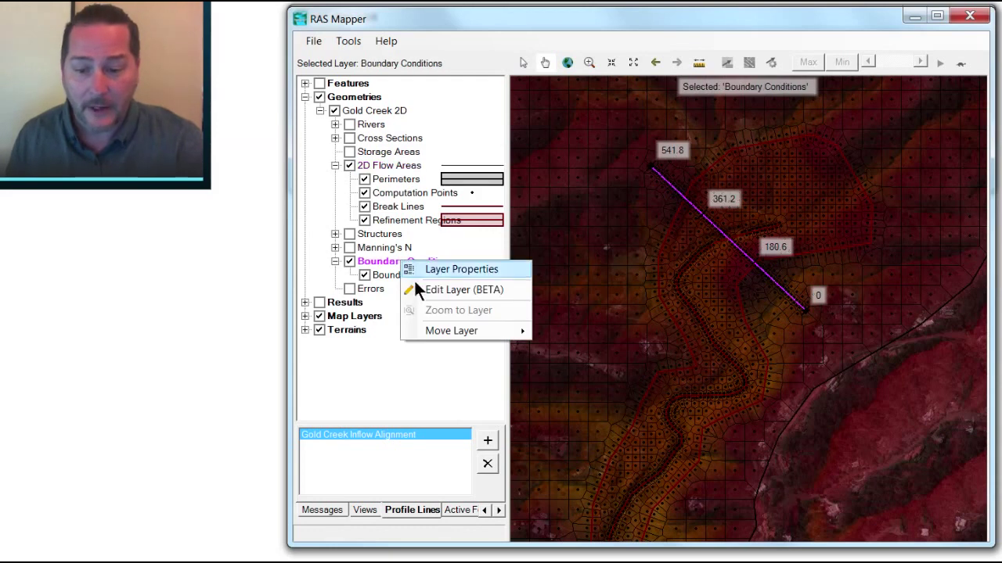
left_click(431, 290)
left_click(413, 276)
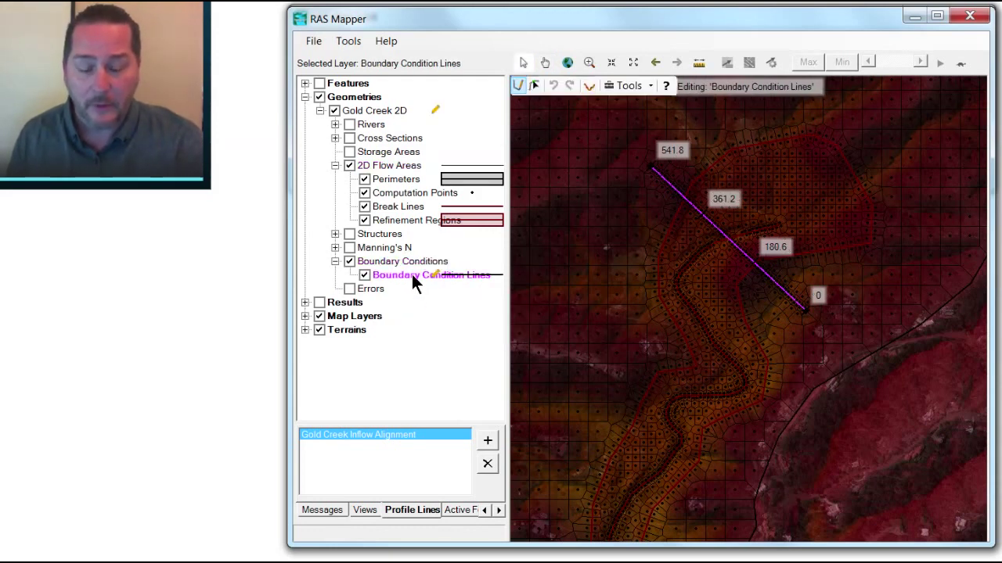
right_click(411, 275)
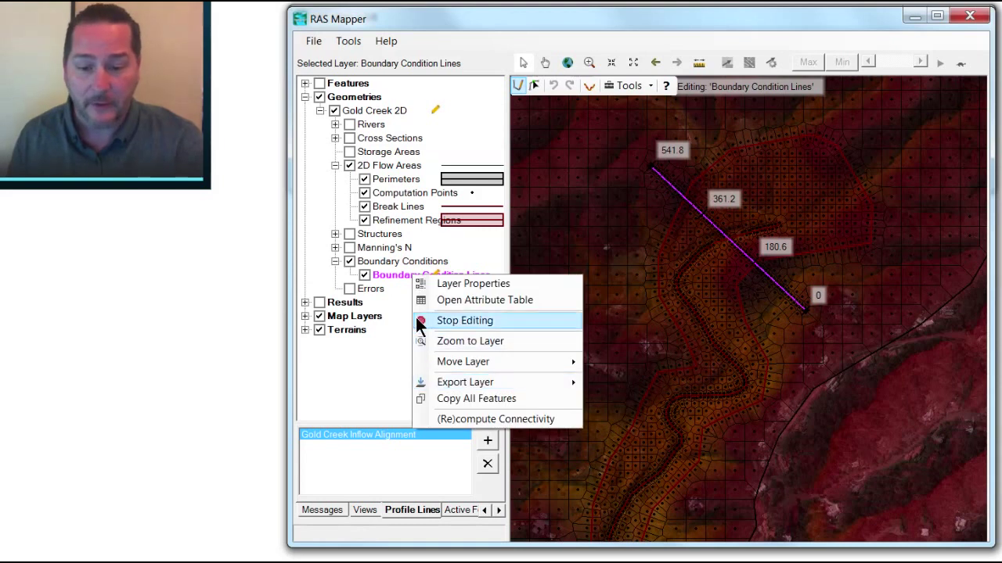
left_click(459, 299)
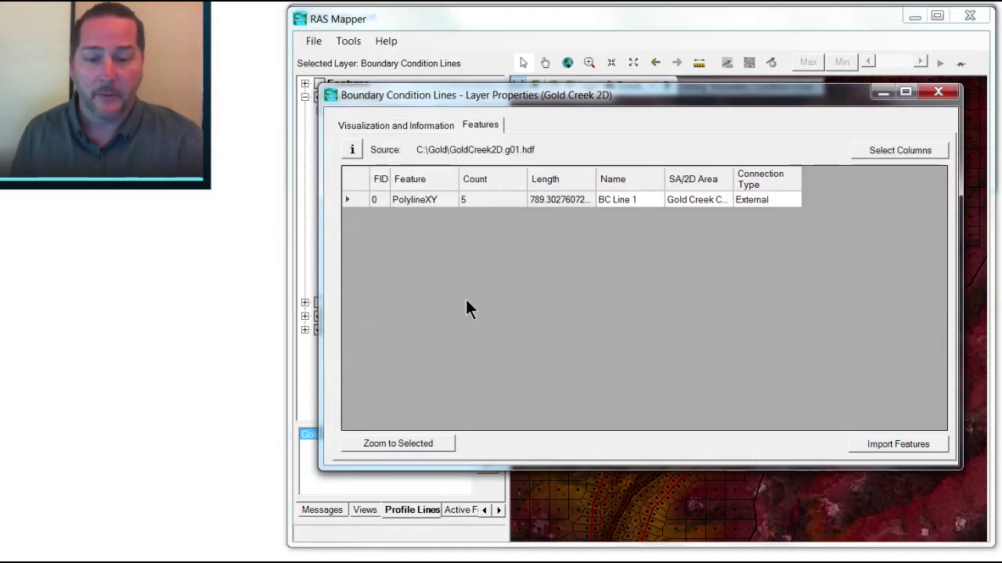
Import Gold Creek Inflow Alignment.shp from the Shape folder as a new boundary condition line
left_click(892, 444)
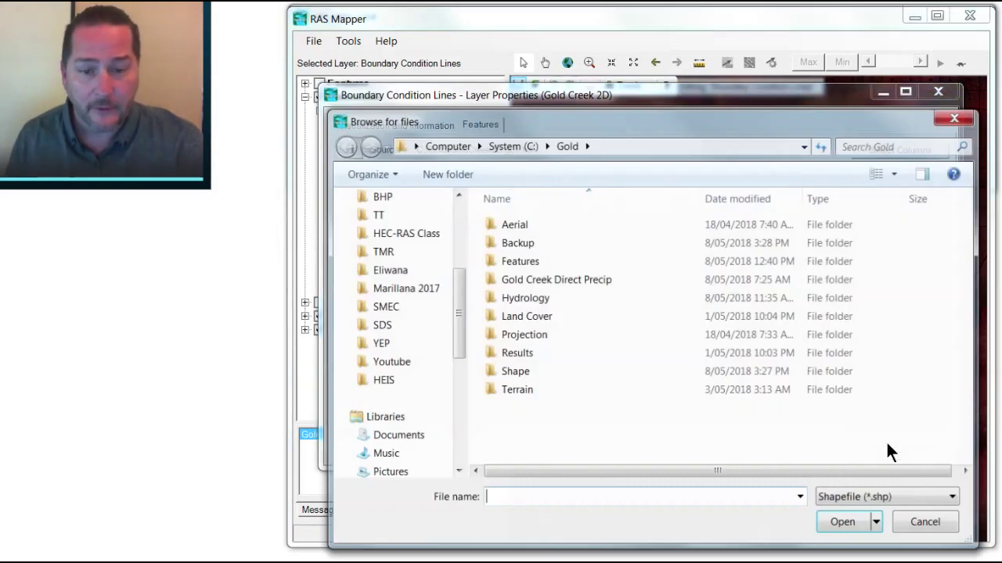
left_click(509, 373)
double_click(506, 376)
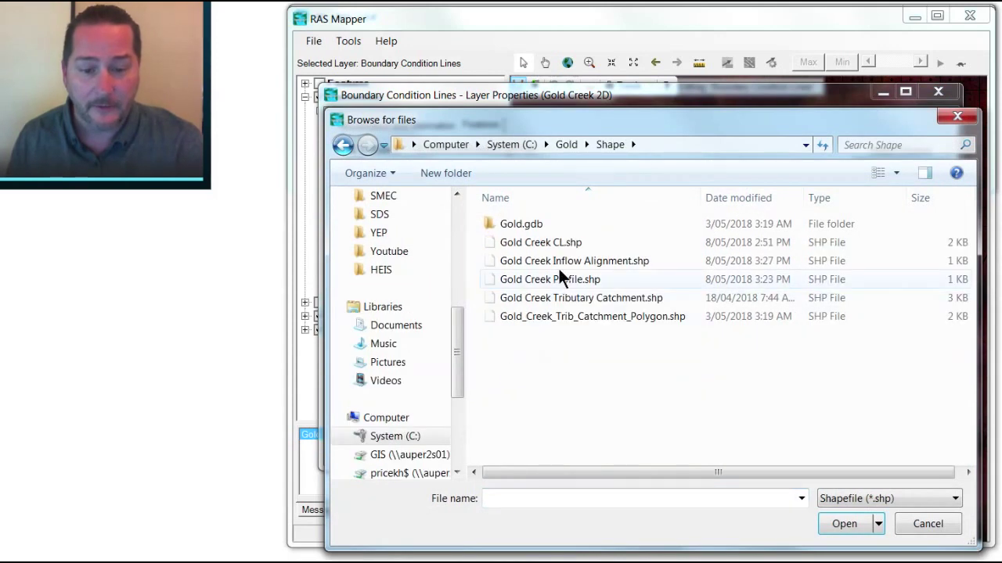
left_click(583, 263)
left_click(842, 524)
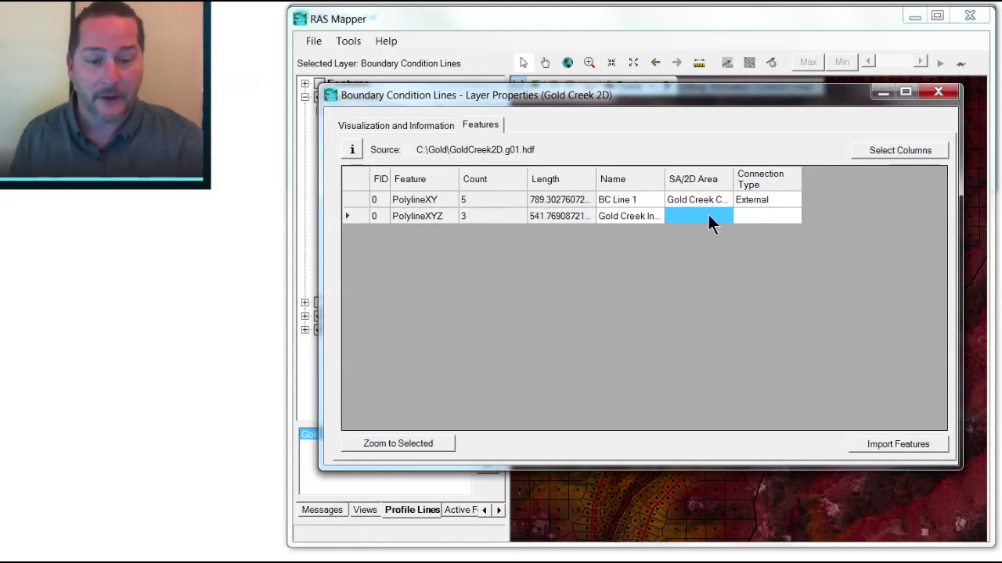
Assign the new line to SA/2D Area Gold Creek Catchment with Connection Type Internal
left_click_drag(734, 180, 776, 179)
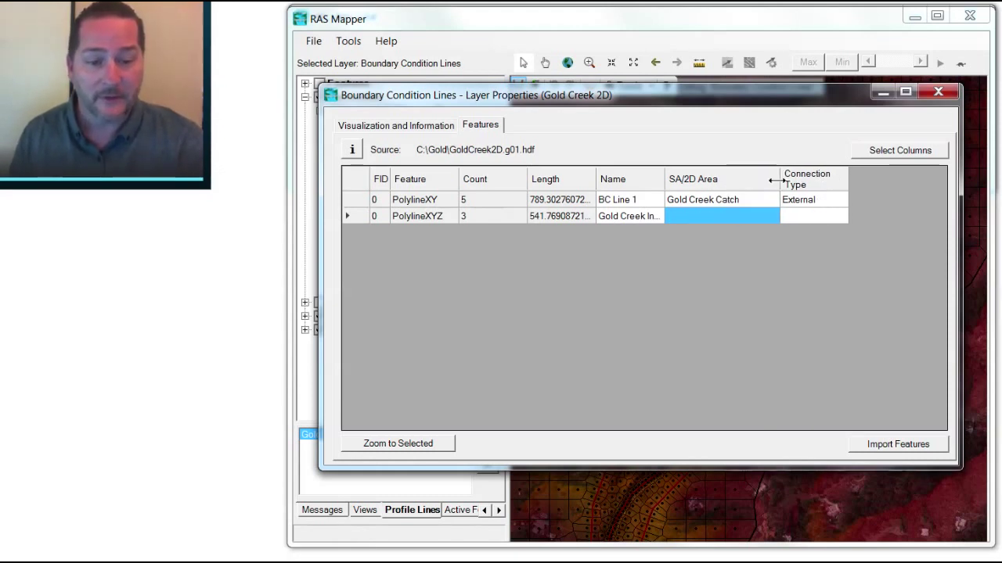
left_click(731, 211)
type("Gold C")
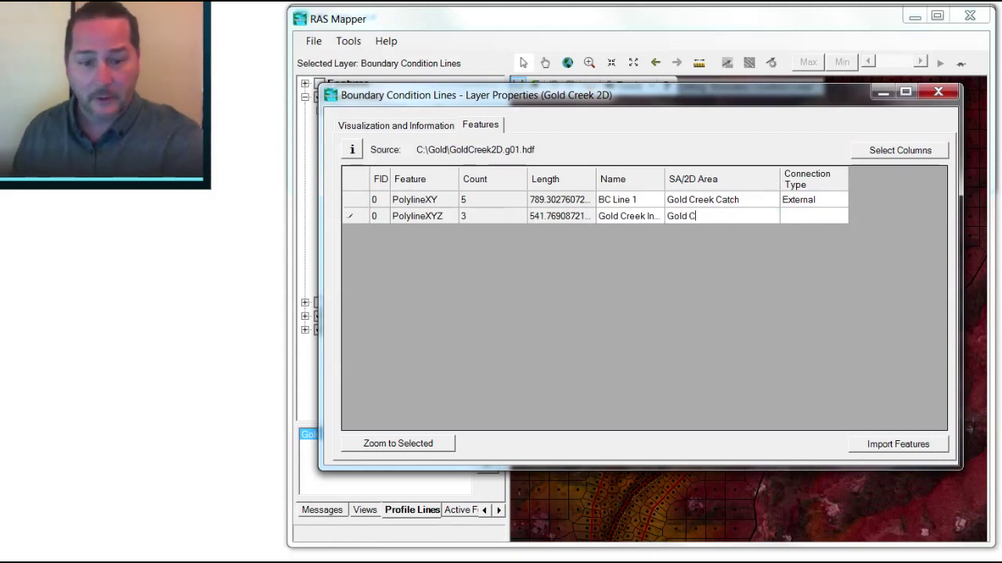
type("reek Catchment")
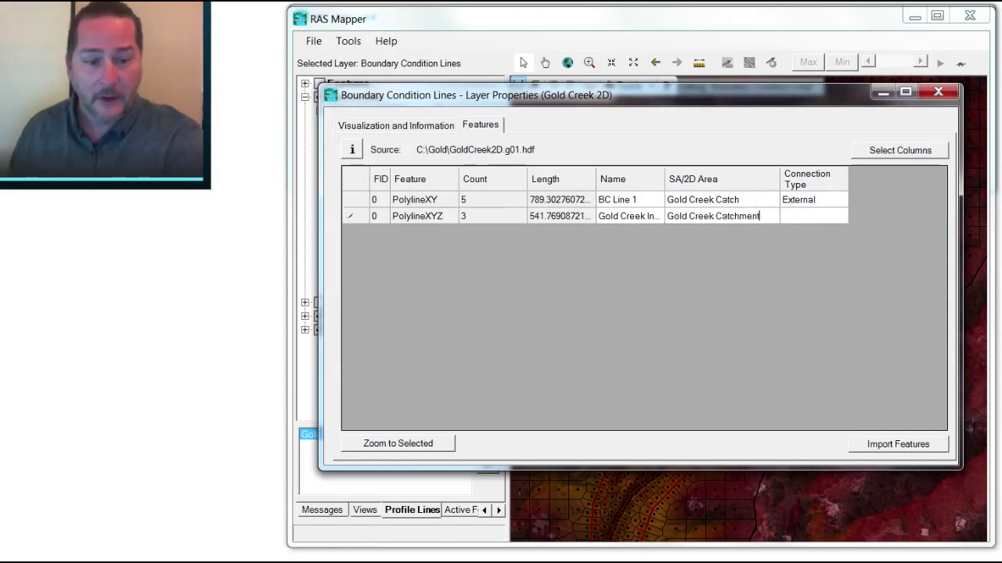
key("Tab")
type("Internal")
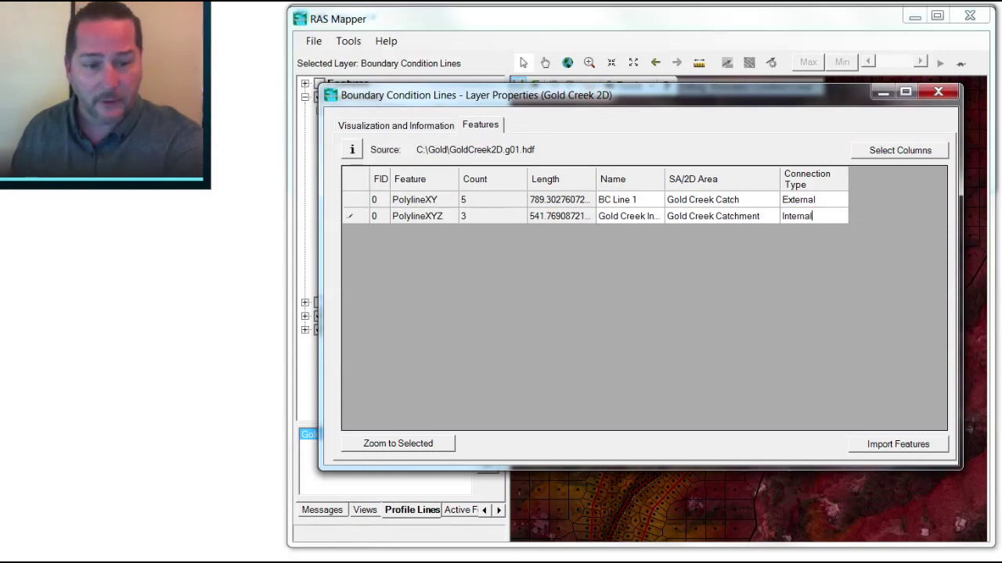
left_click(937, 94)
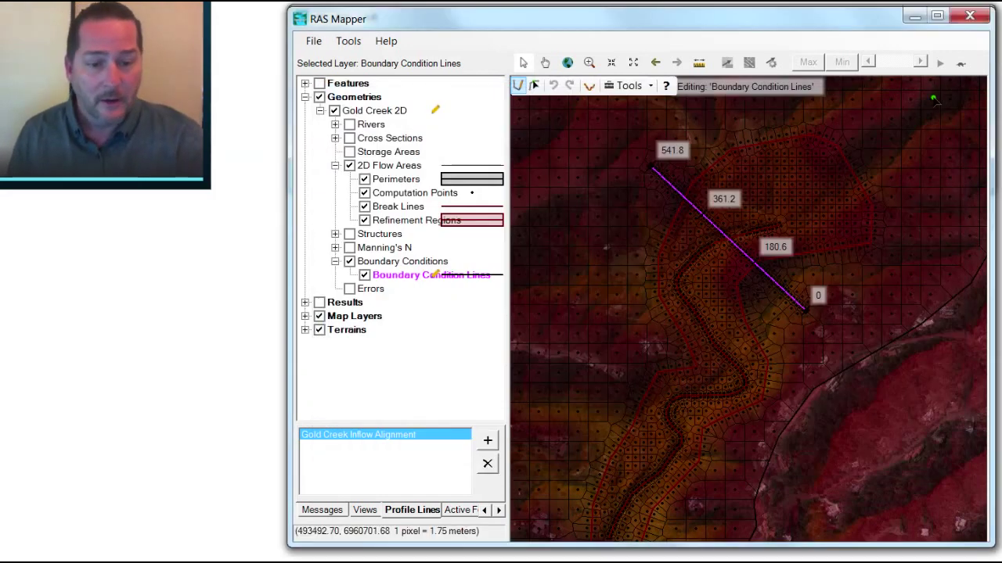
Stop editing the Gold Creek 2D geometry and save the edits
right_click(363, 109)
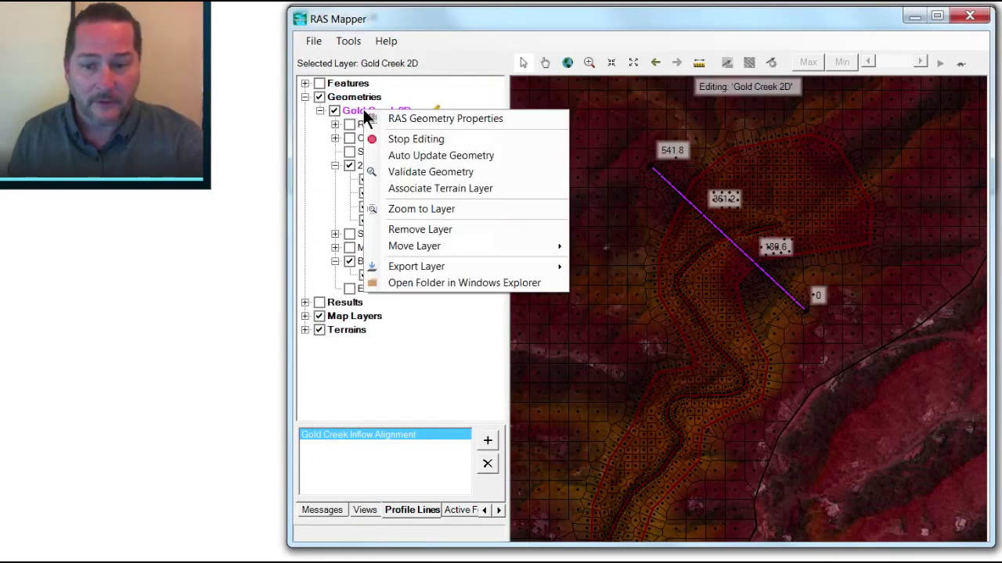
left_click(417, 138)
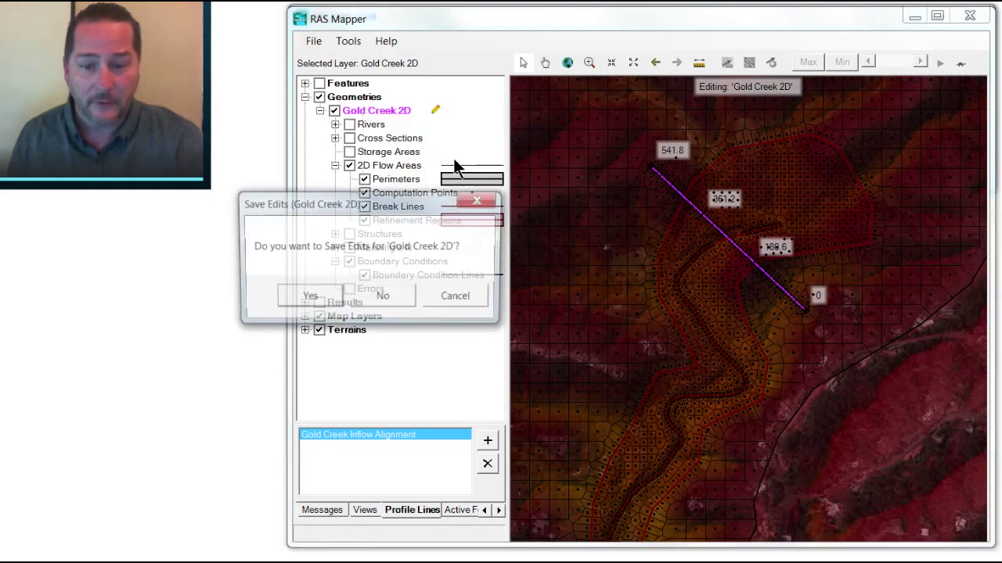
left_click(317, 297)
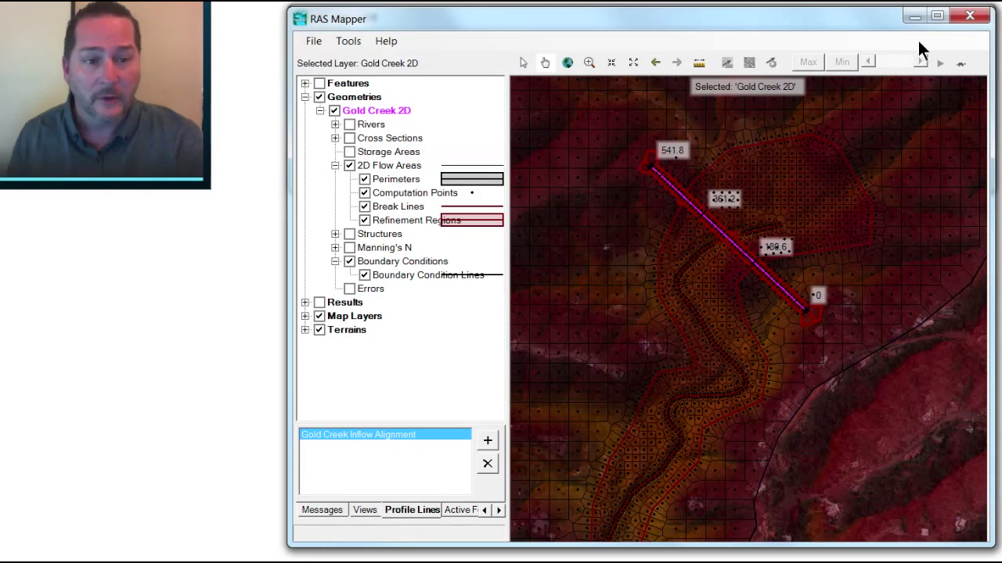
Close RAS Mapper and save the HEC-RAS project
left_click(968, 18)
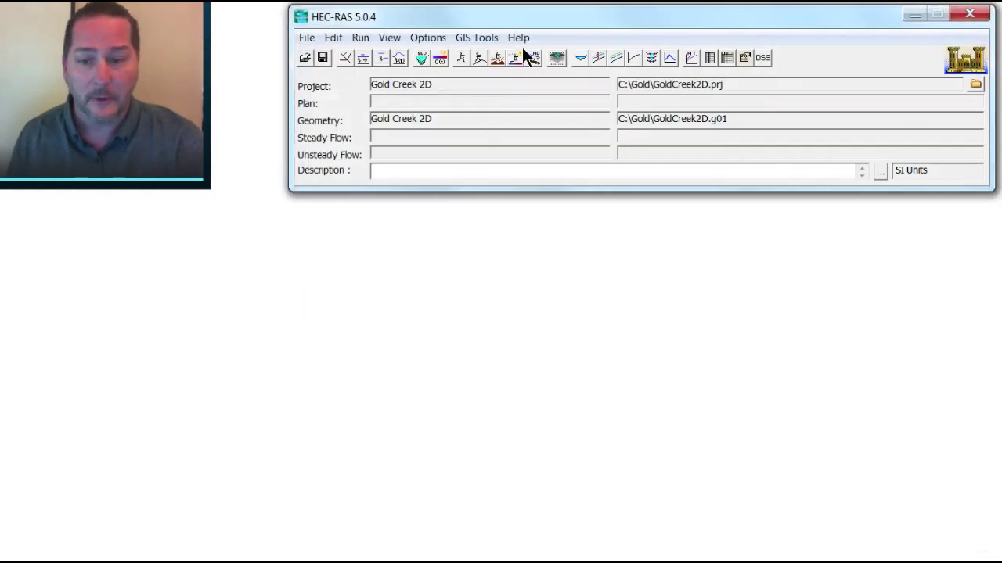
left_click(307, 38)
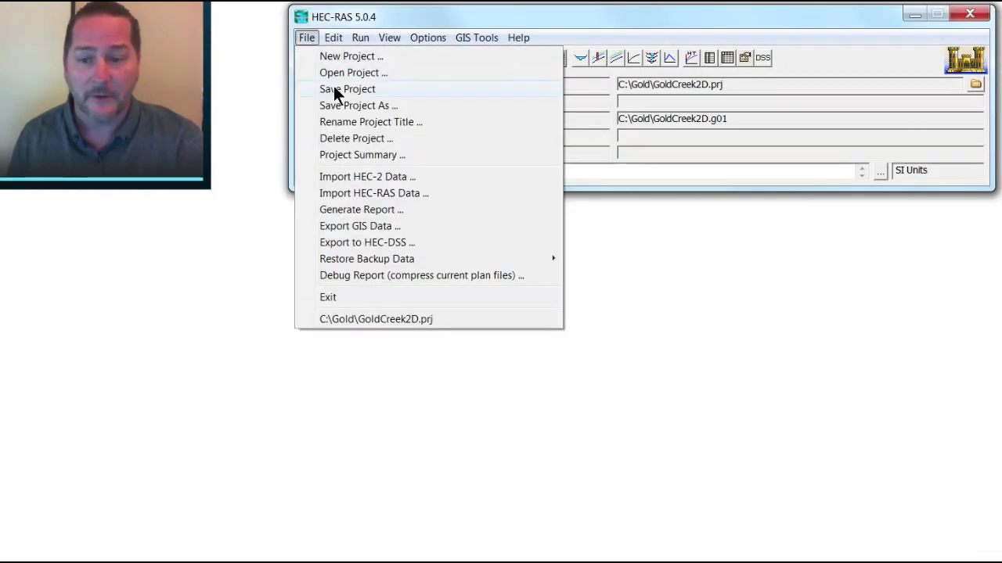
left_click(334, 89)
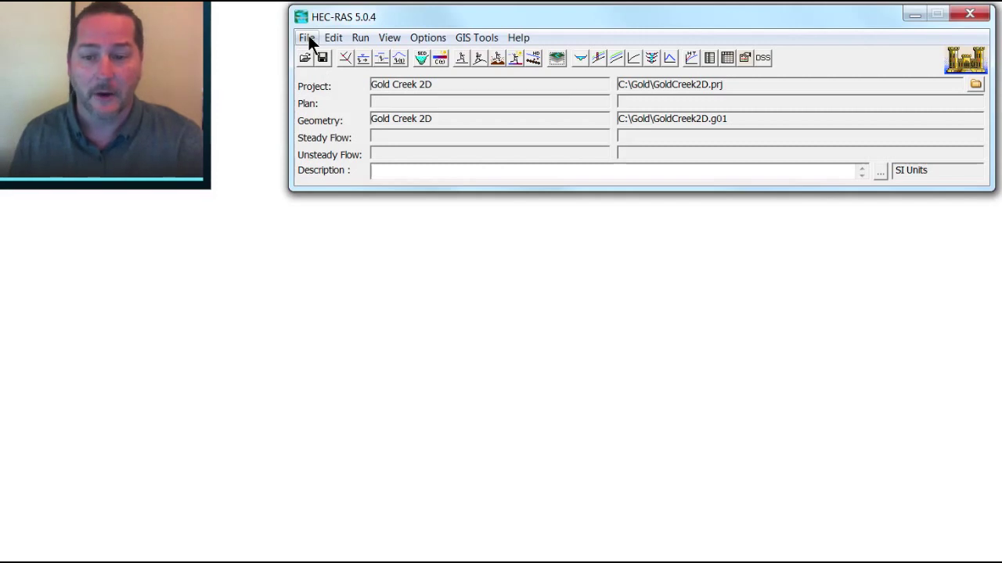